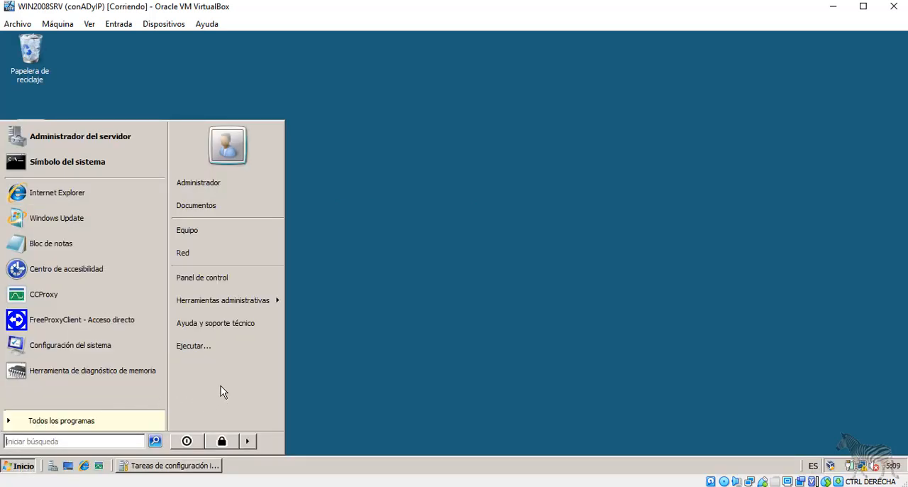
Open the Device Manager from the server's Control Panel and move its window clear of the Control Panel sidebar.
click(222, 282)
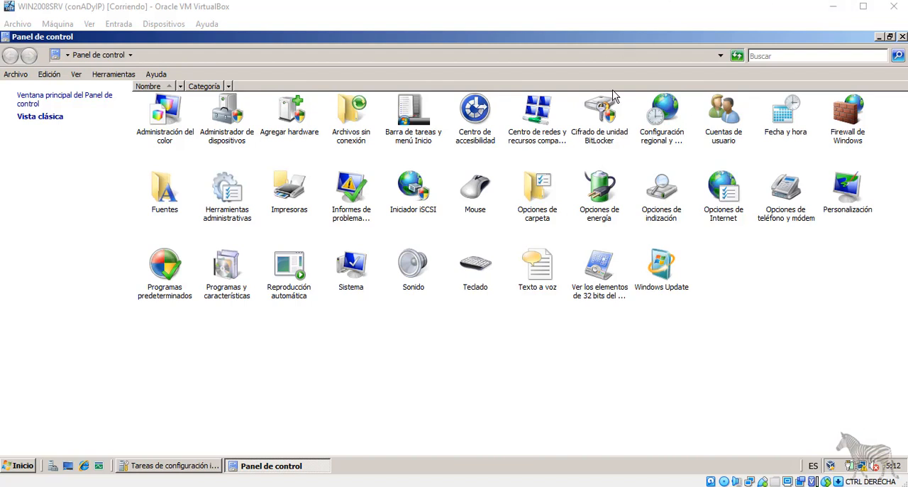
click(234, 119)
double_click(235, 119)
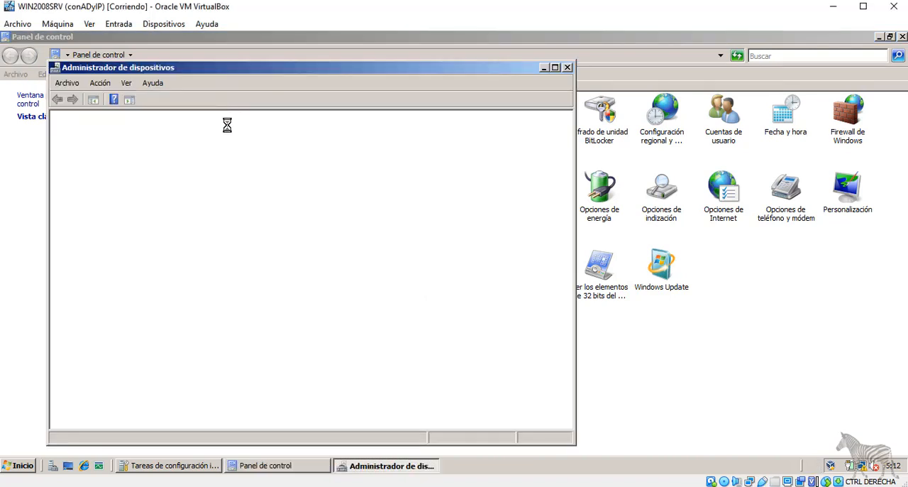
drag(269, 73, 359, 70)
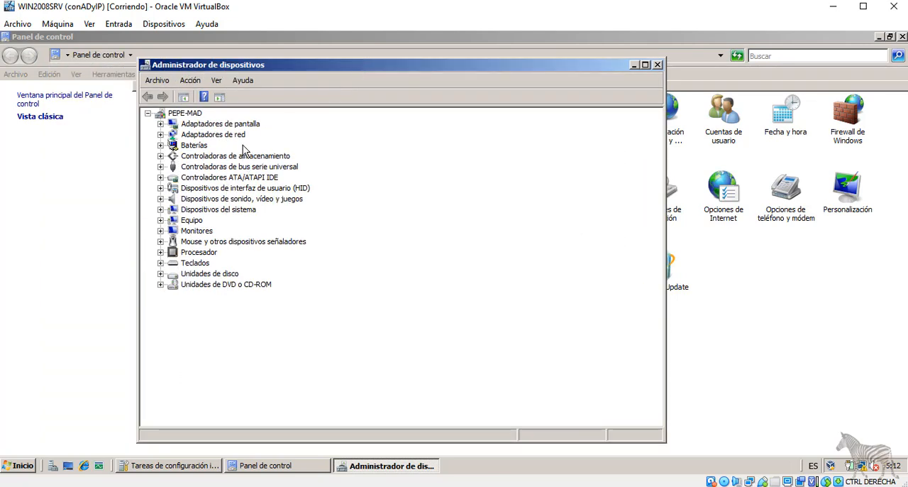
Expand the display adapter, network adapter and processor categories in the device tree.
click(160, 124)
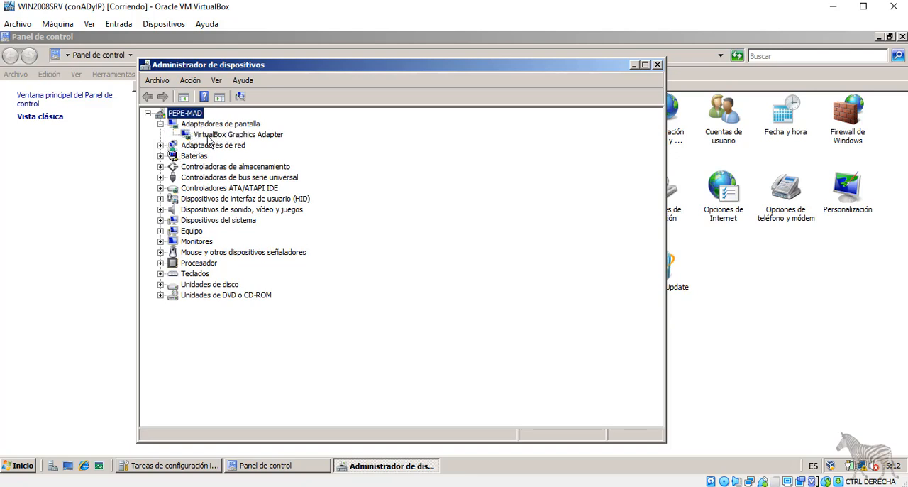
click(161, 145)
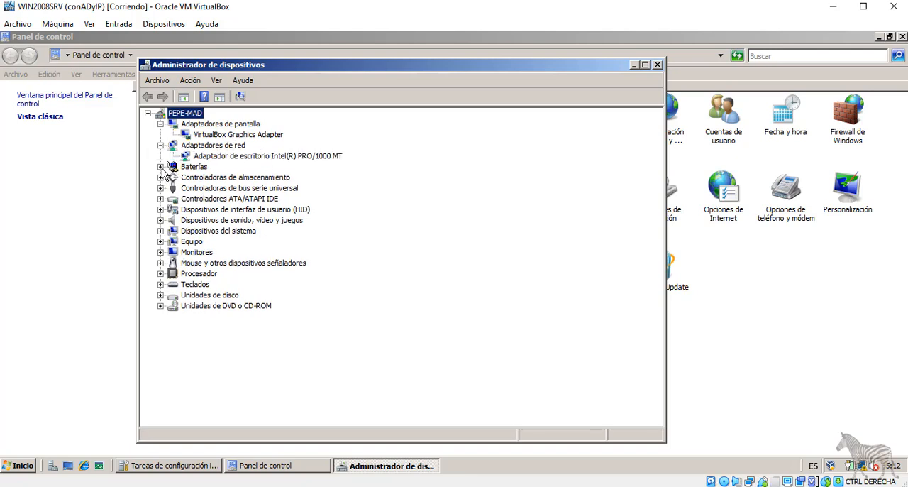
click(160, 274)
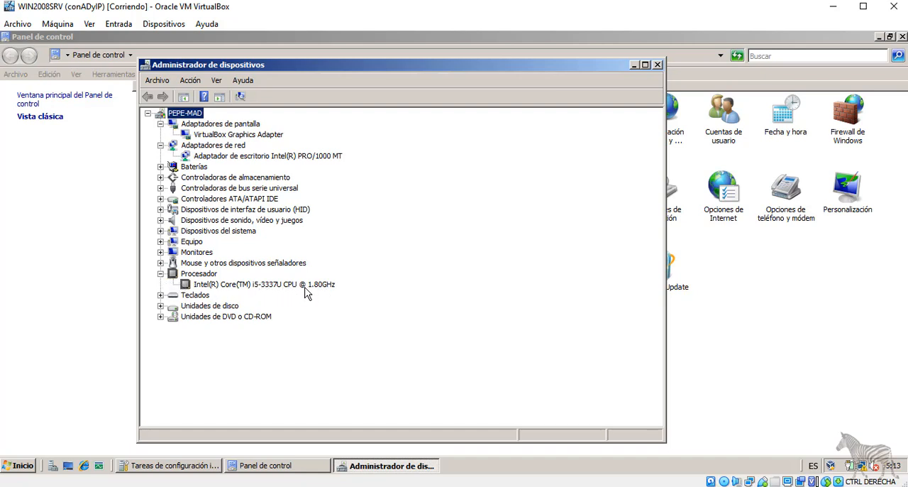
Disable the Intel(R) PRO/1000 MT network adapter, accepting the confirmation, and enable it again.
click(236, 155)
right_click(236, 155)
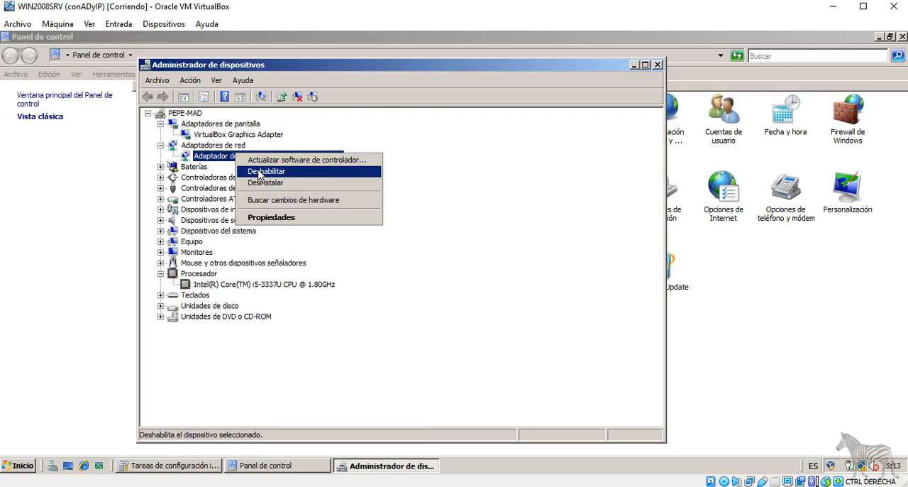
click(259, 172)
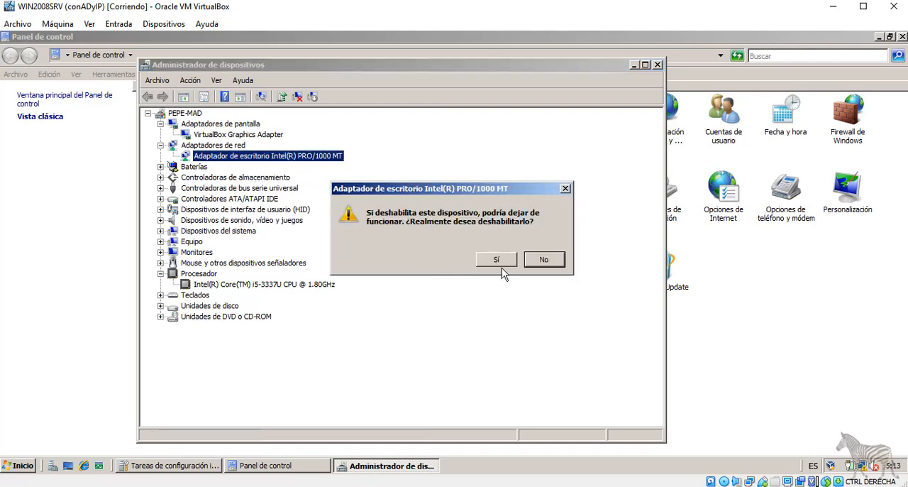
click(498, 261)
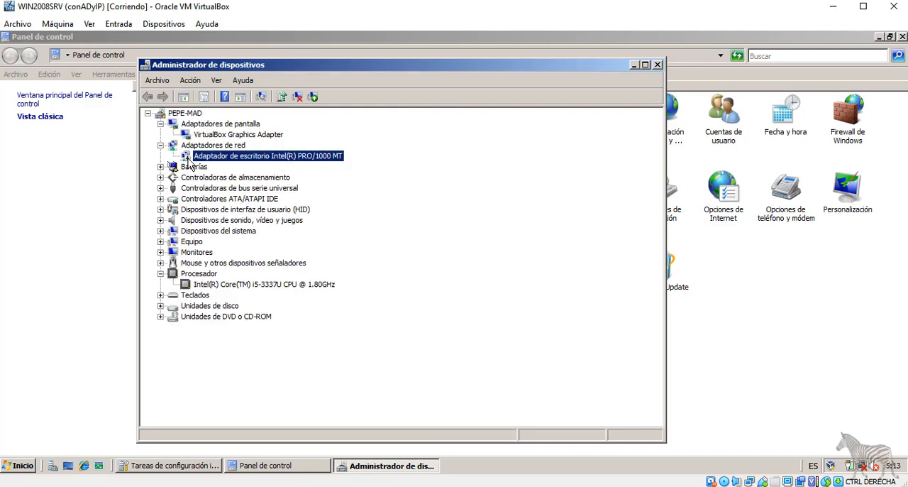
right_click(243, 160)
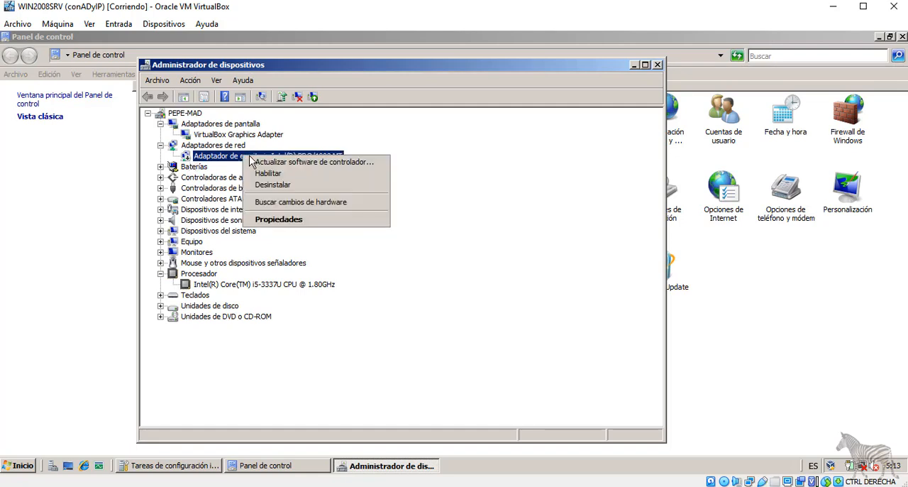
key(Escape)
Open the properties of the Intel(R) PRO/1000 MT adapter and review its general information and advanced options.
right_click(266, 153)
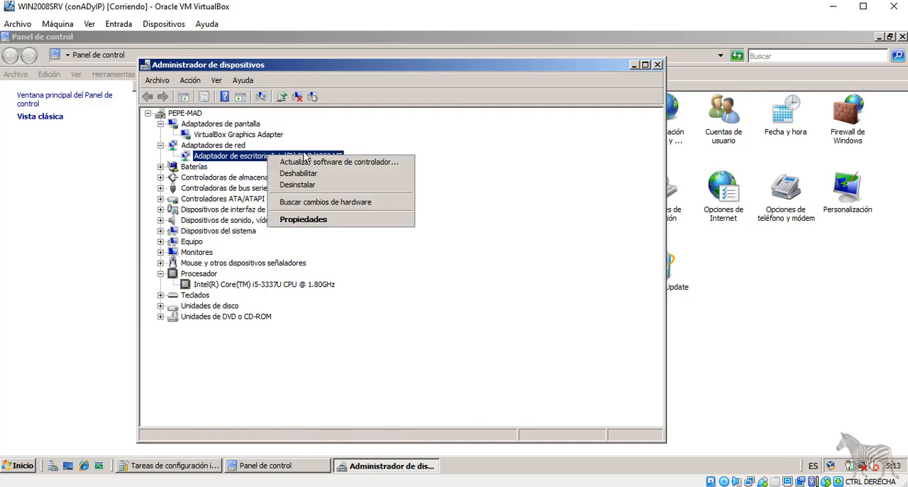
click(335, 217)
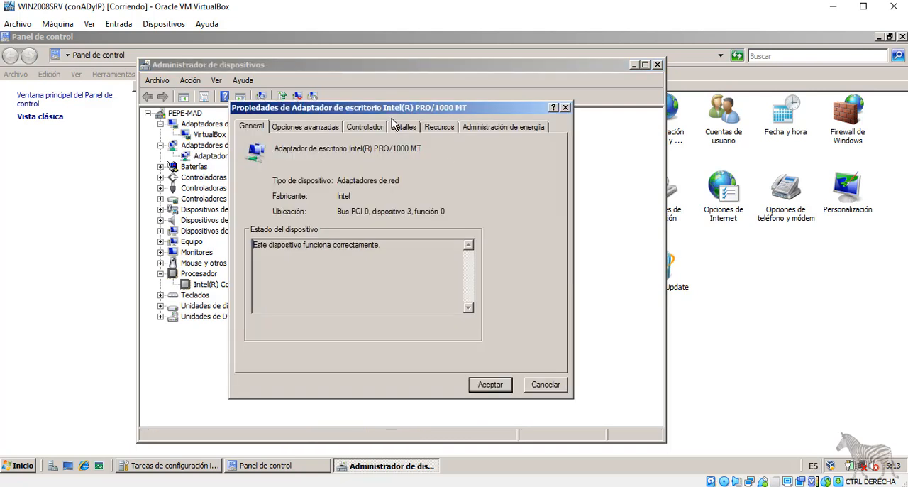
drag(347, 106, 356, 105)
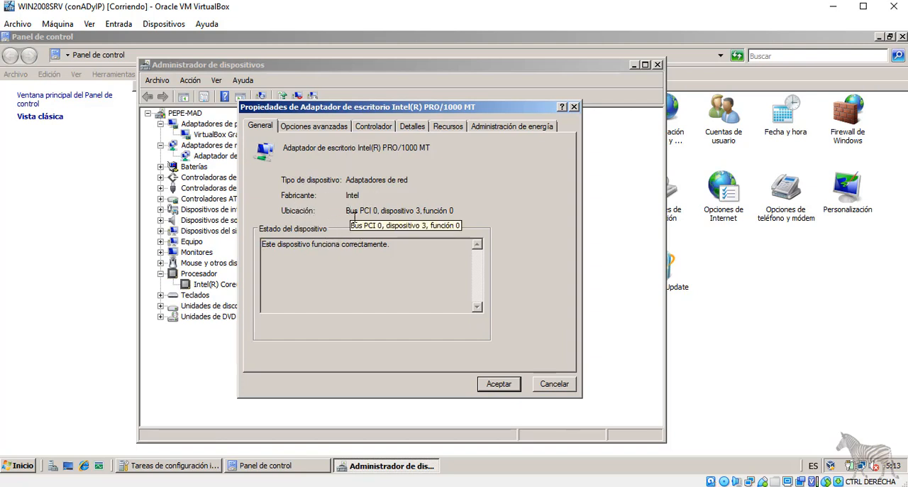
click(306, 129)
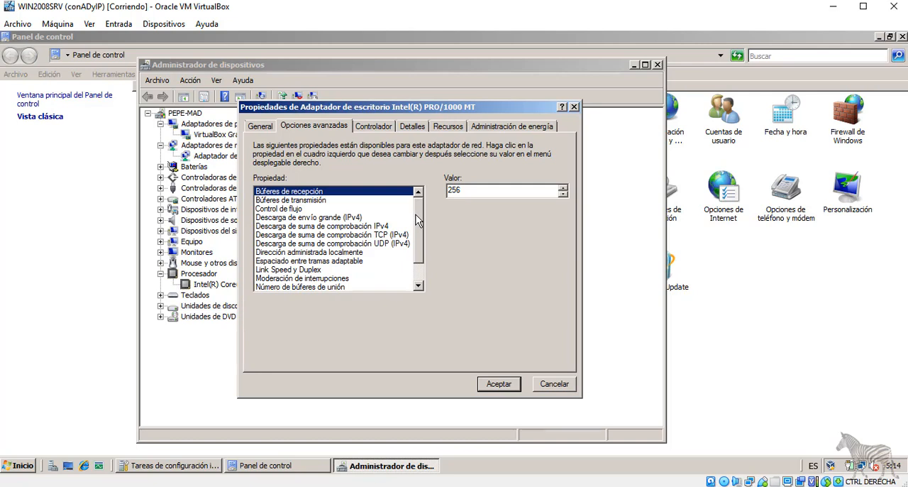
scroll(416, 214, down, 1)
scroll(418, 231, up, 1)
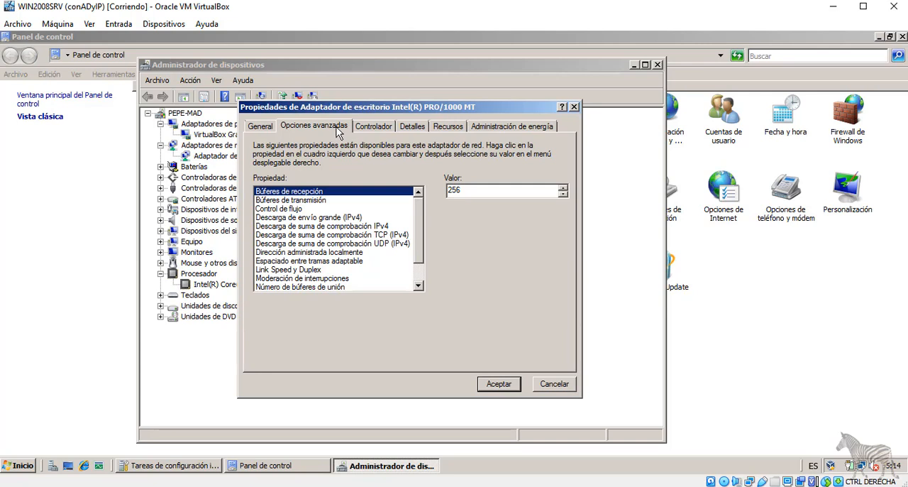
Review the Intel network adapter's driver information and view its driver file details.
click(374, 126)
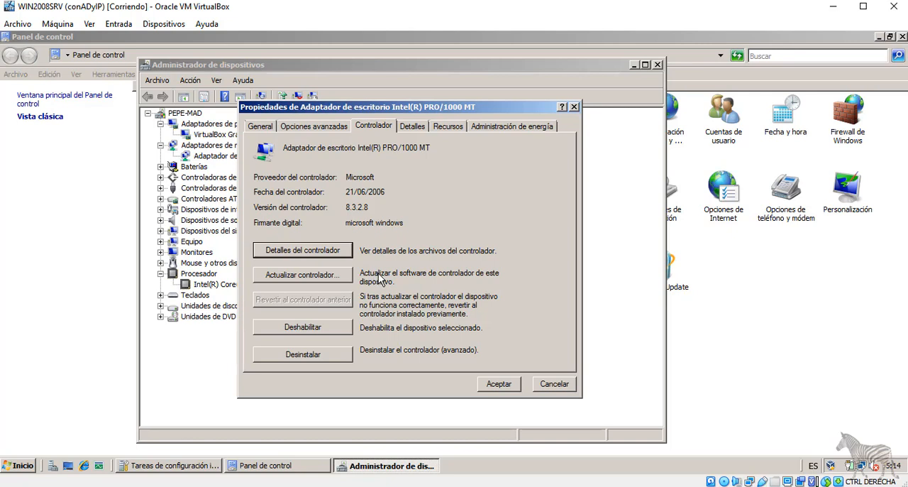
click(325, 251)
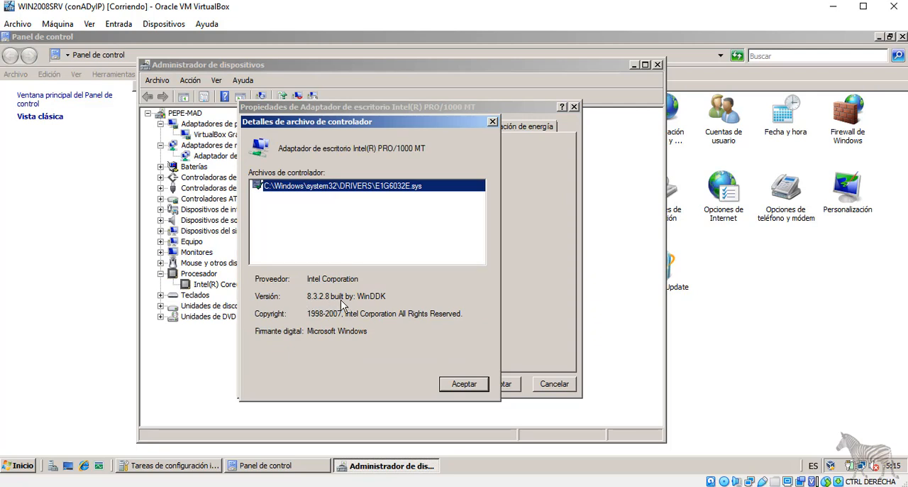
click(464, 386)
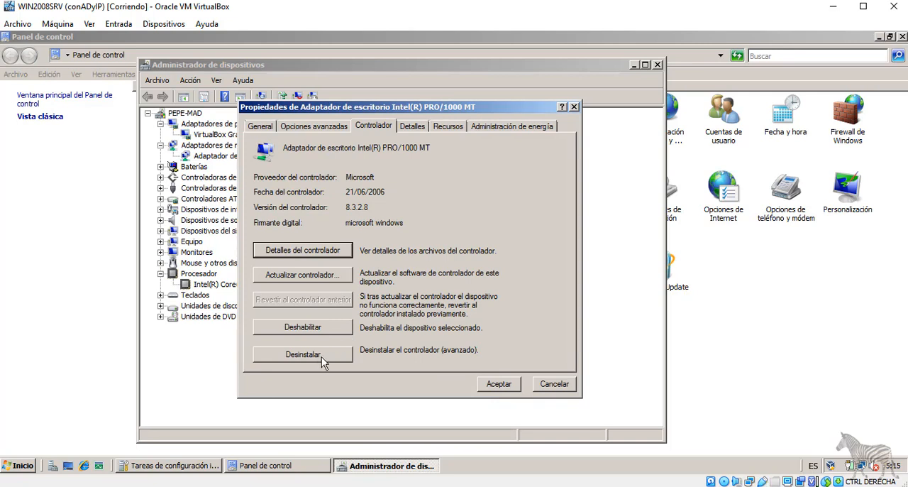
Display the Id. de hardware property in the Intel network adapter's device details.
click(412, 125)
click(445, 190)
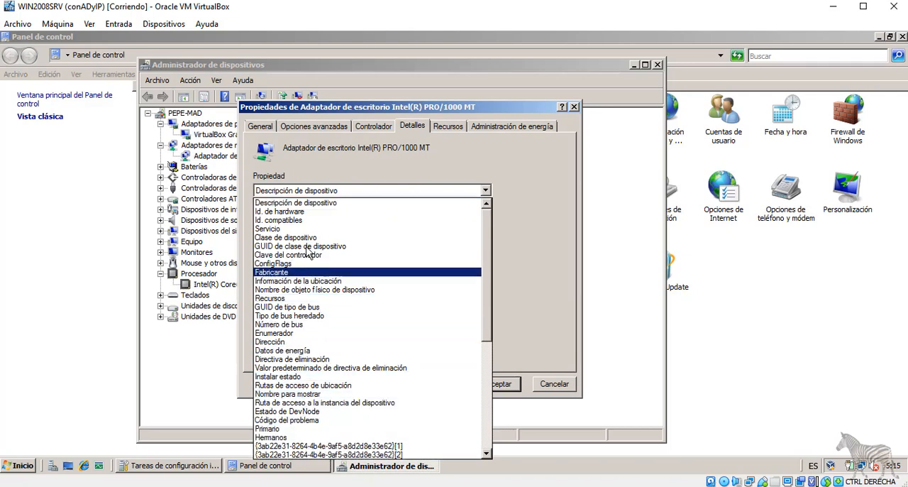
click(291, 211)
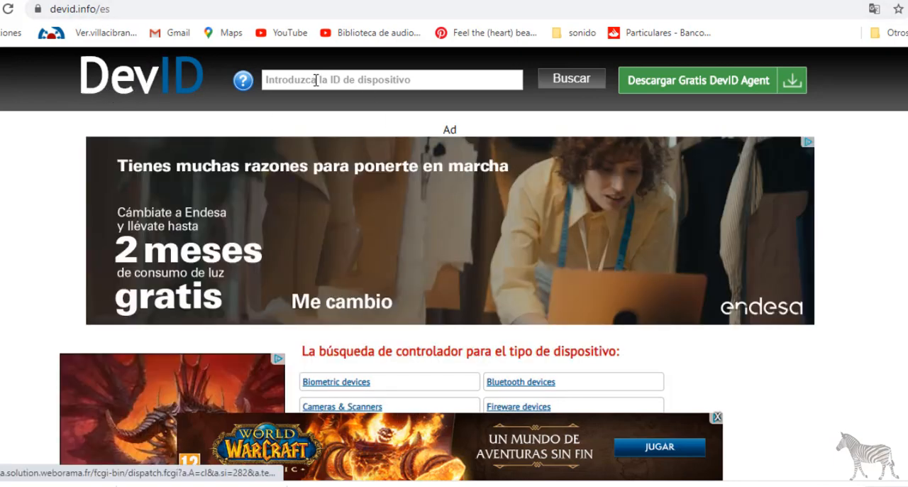
Switch from the DevID site to the host's Device Manager and copy the first hardware ID of the 802.11n Broadcom network adapter.
click(316, 79)
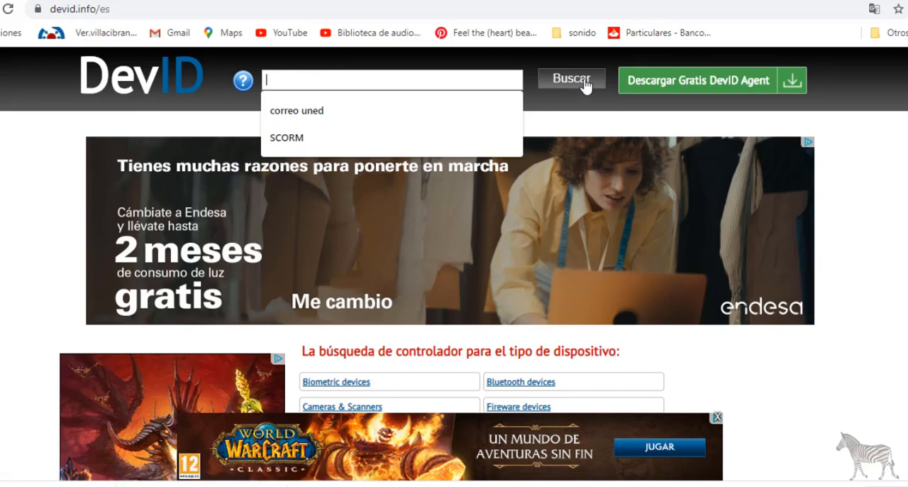
key(alt+Tab)
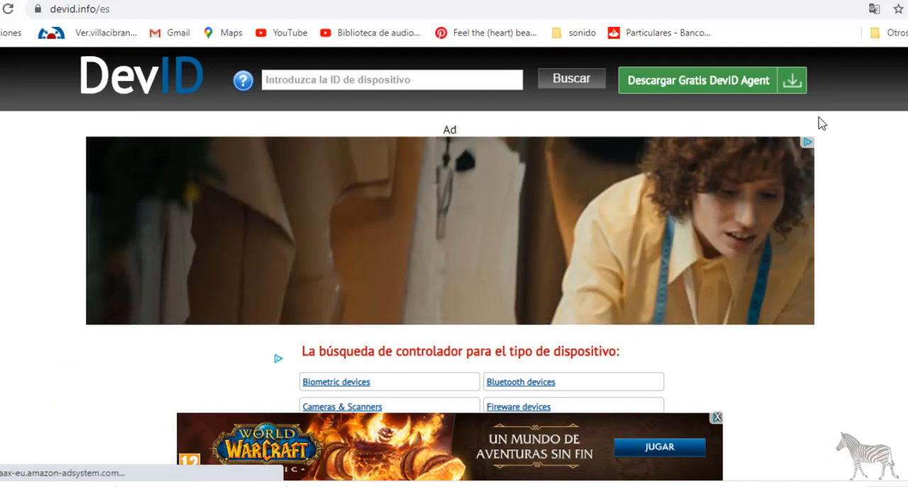
key(alt+Tab)
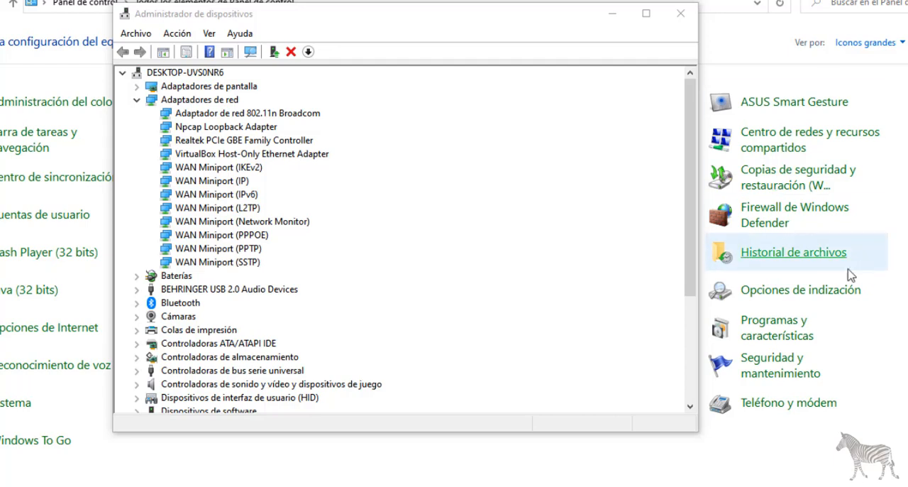
click(209, 117)
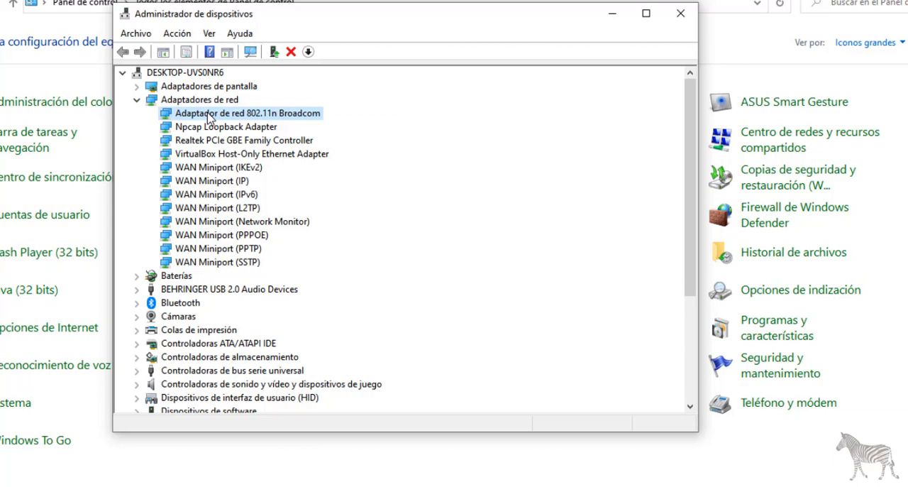
right_click(210, 117)
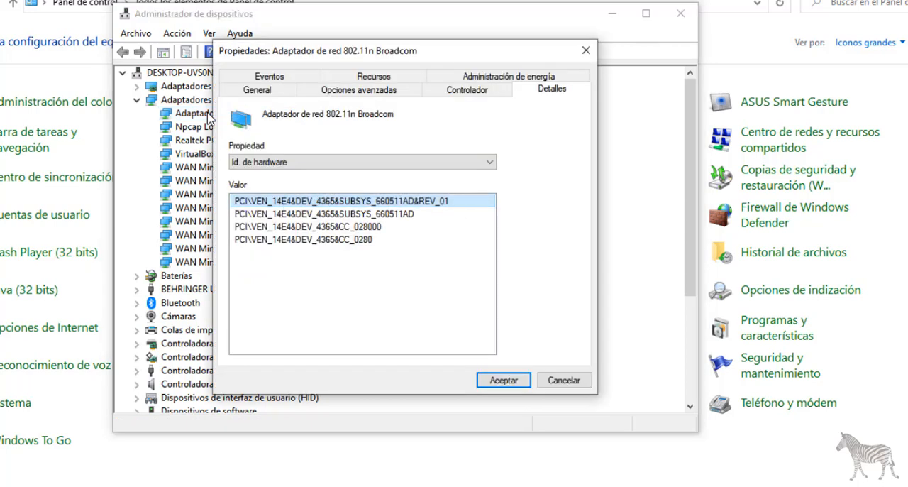
right_click(325, 201)
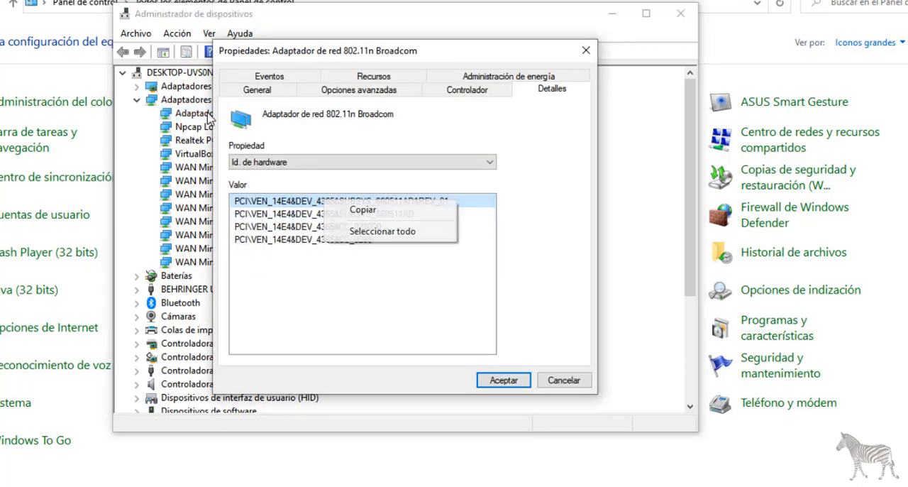
click(363, 210)
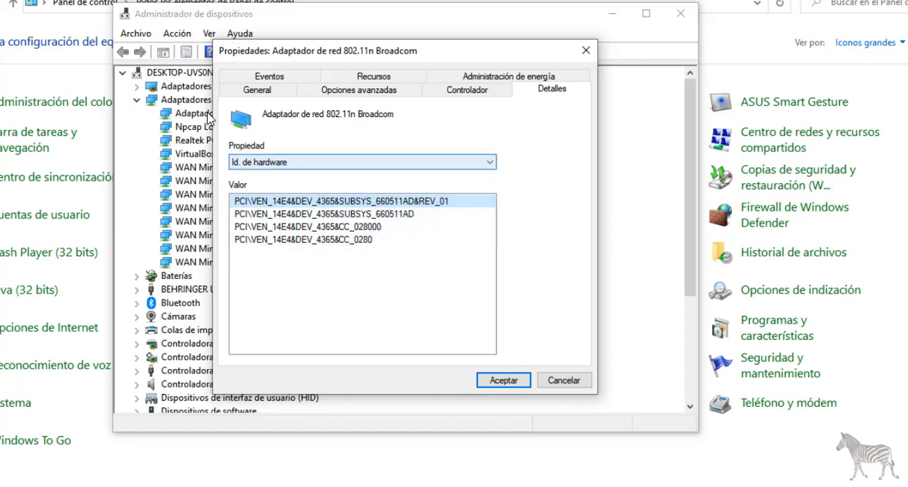
click(504, 379)
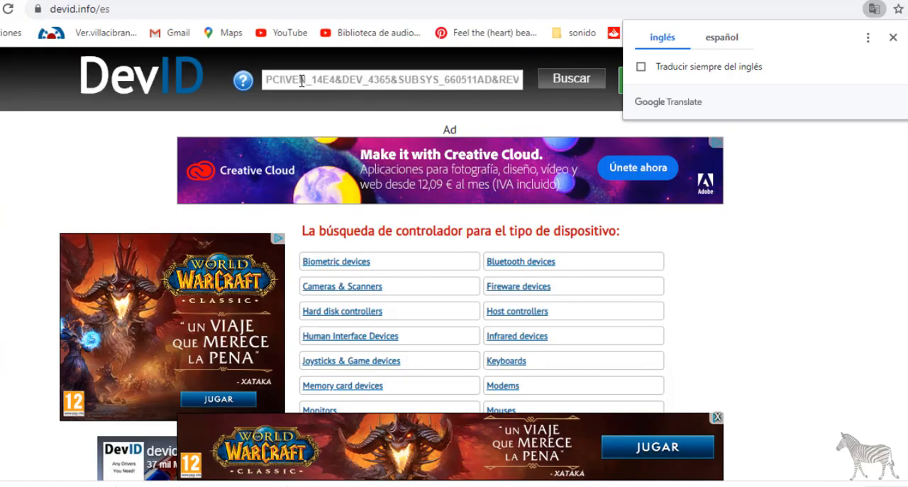
Search the DevID site for the copied hardware ID PCI\VEN_14E4&DEV_4365&SUBSYS_660511AD&REV_01.
click(301, 80)
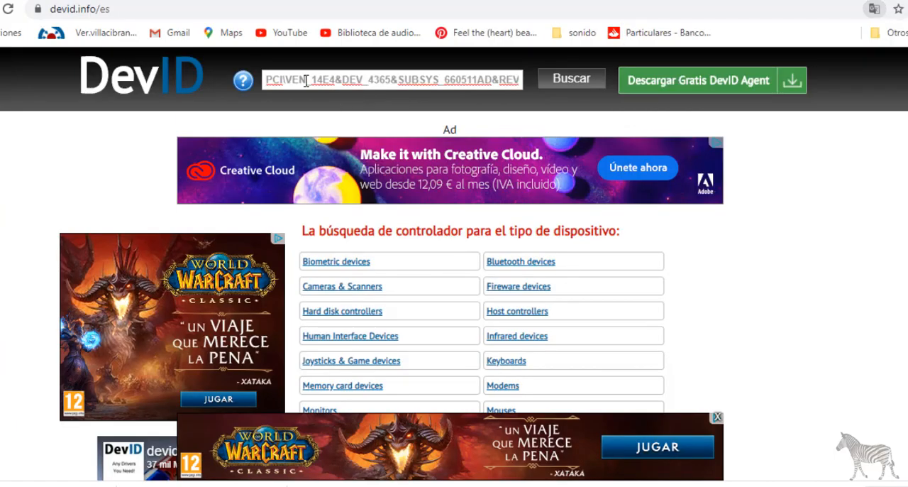
click(573, 79)
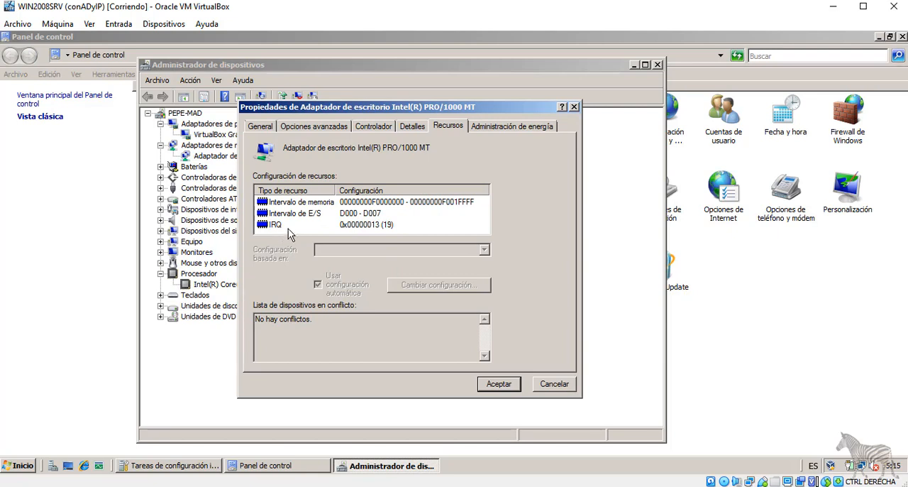
Back in the VirtualBox server, review the Intel network adapter's power management settings and close its properties.
click(494, 129)
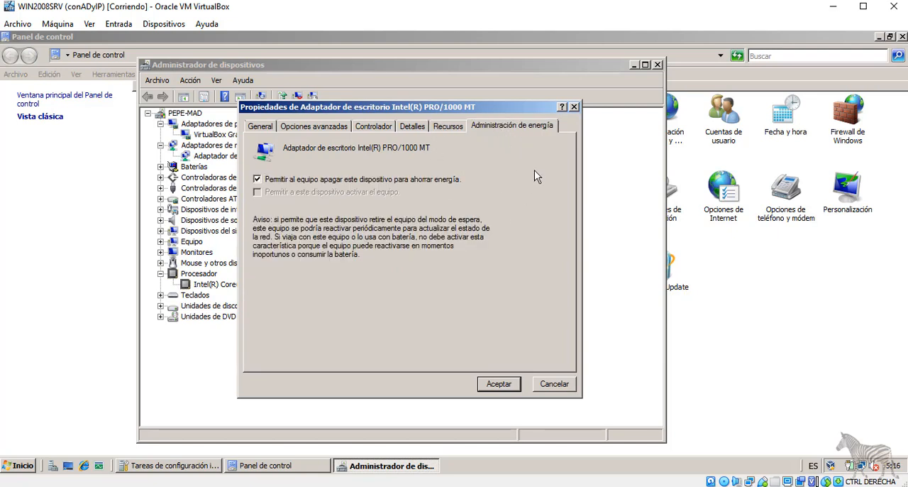
click(495, 388)
Open the Intel Core i5-3337U processor's properties and review its driver information and device details.
right_click(220, 284)
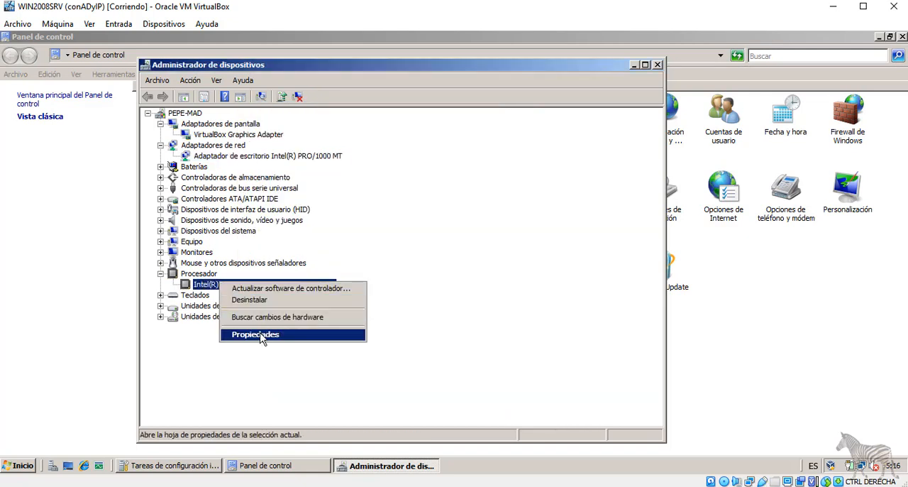
click(262, 335)
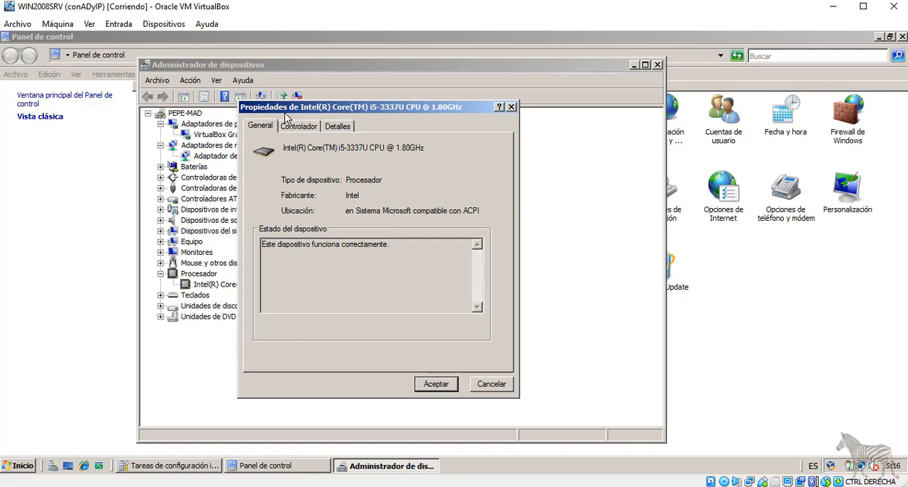
click(297, 128)
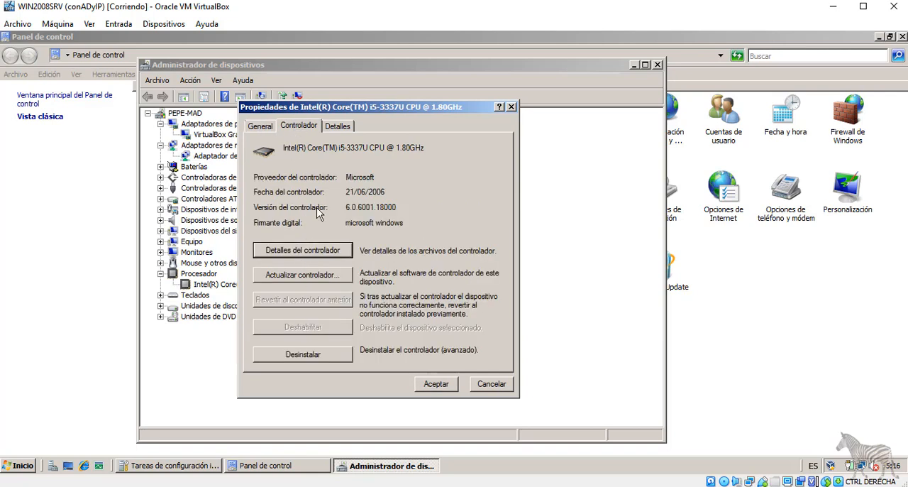
click(339, 126)
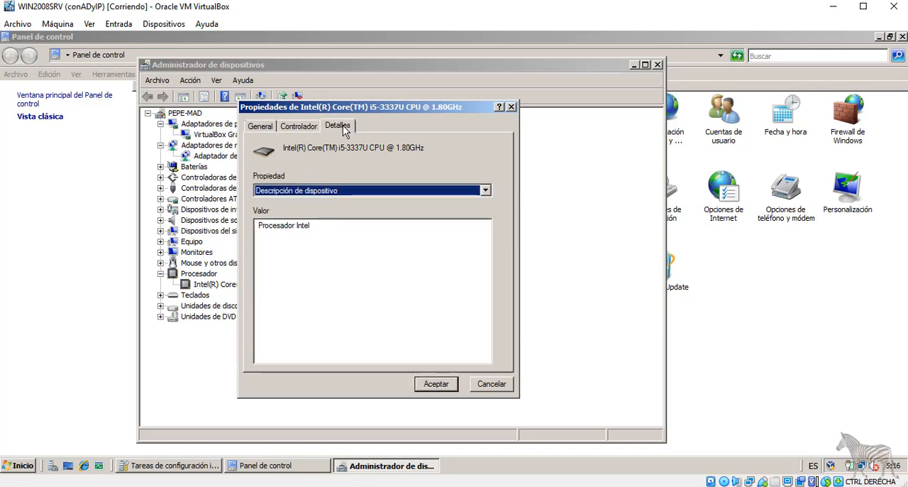
Check the Intel Core i5-3337U processor's hardware IDs, look under the Equipo category, and close the Device Manager.
click(287, 191)
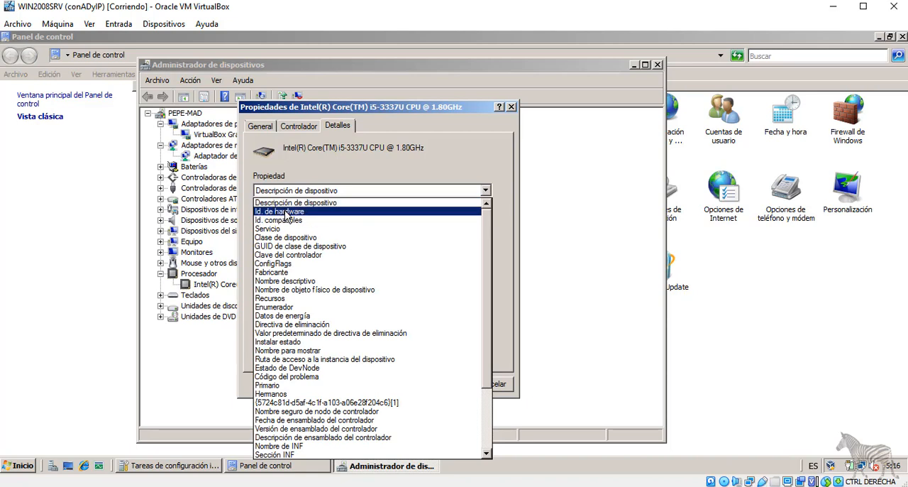
click(285, 212)
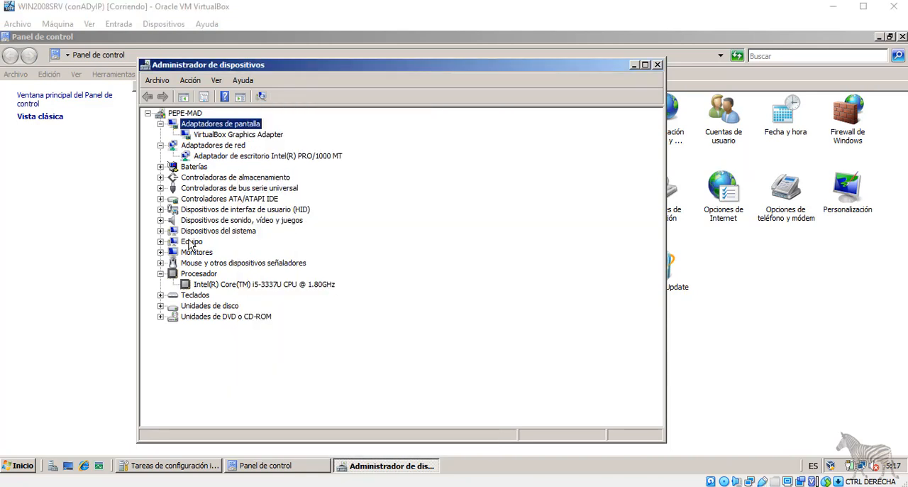
click(160, 241)
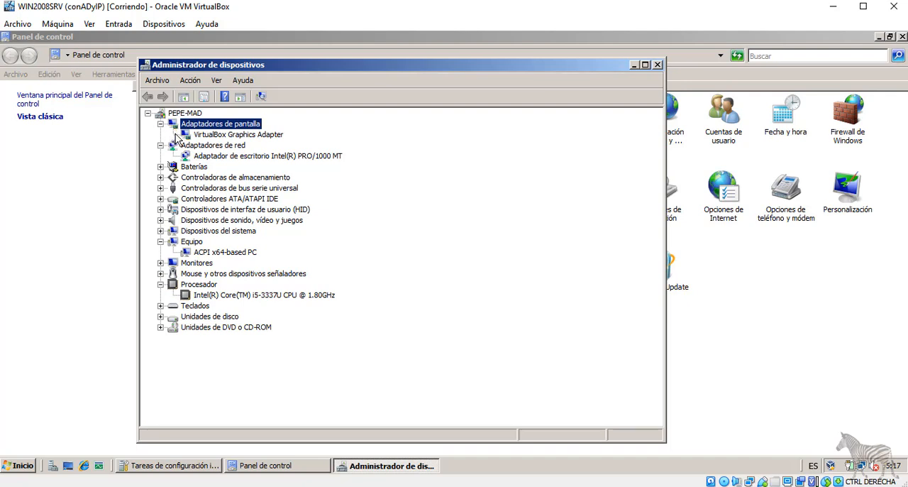
click(658, 66)
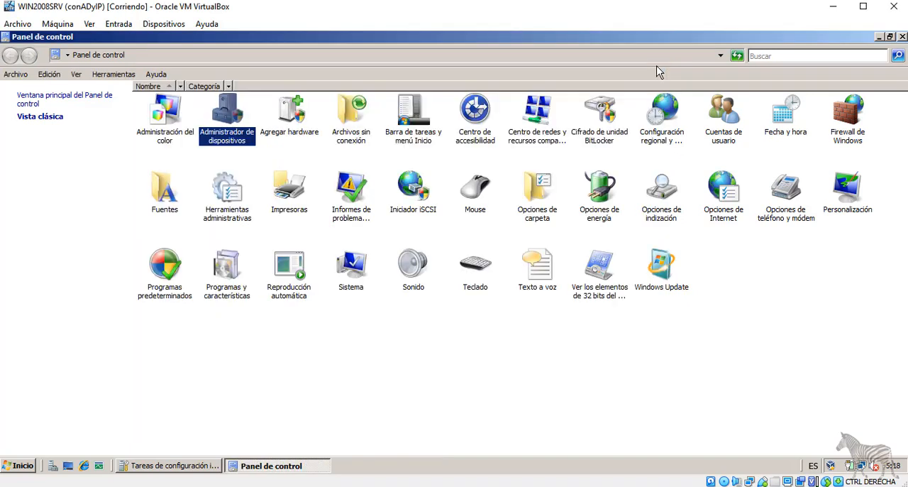
Start the Add Hardware wizard from the Control Panel and advance to the list of common hardware types.
click(291, 124)
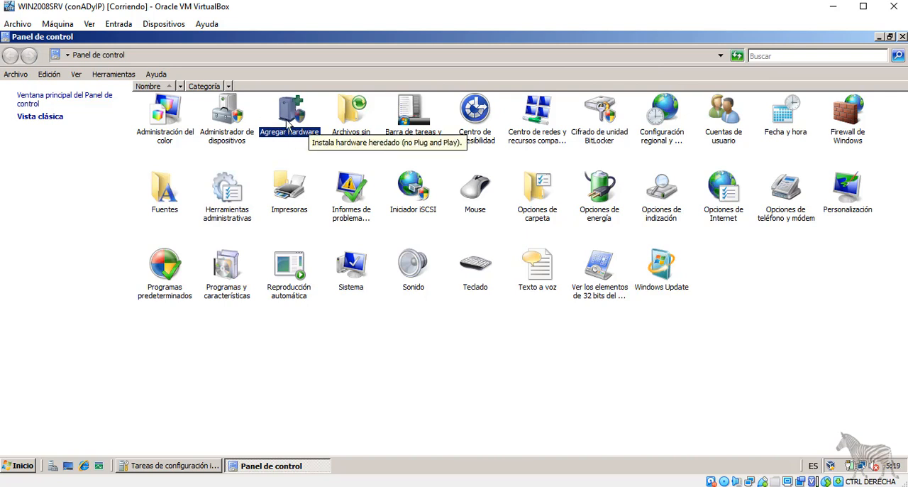
double_click(289, 125)
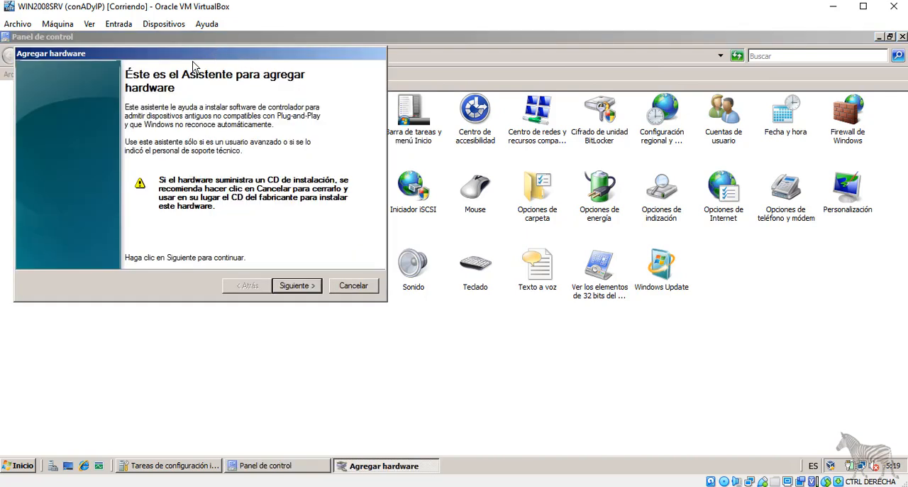
click(297, 285)
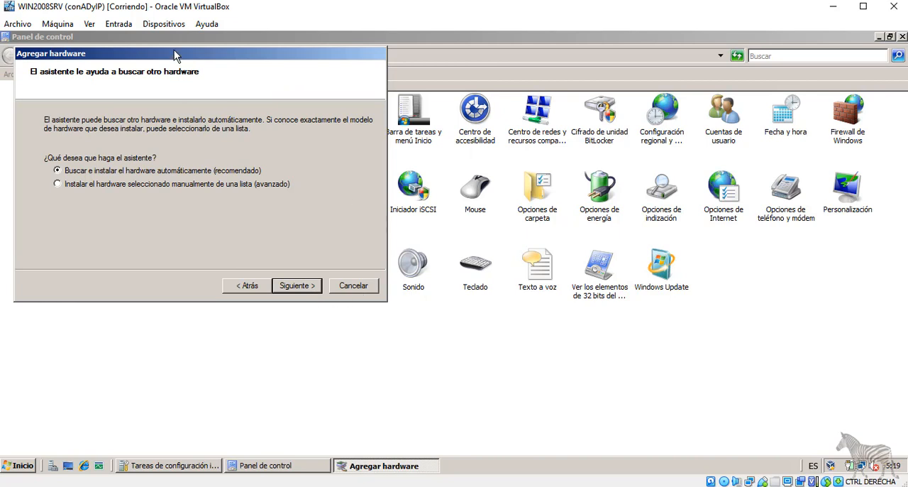
drag(181, 50, 493, 72)
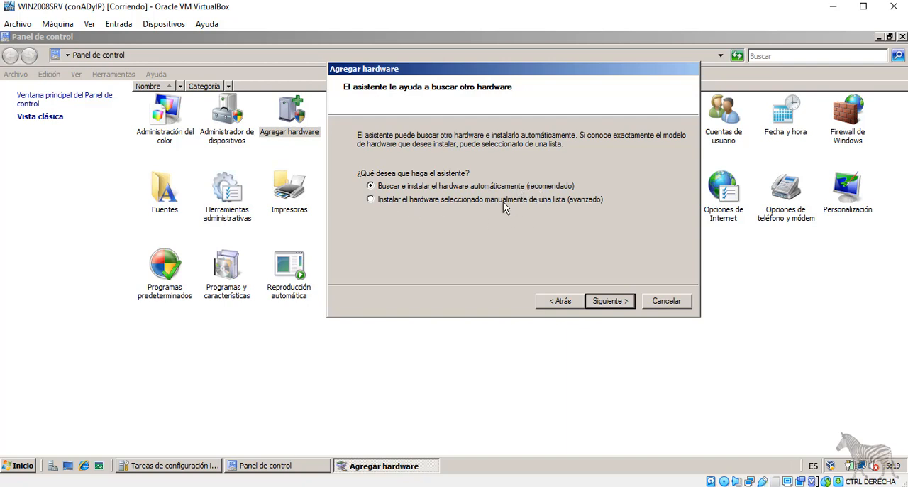
click(610, 300)
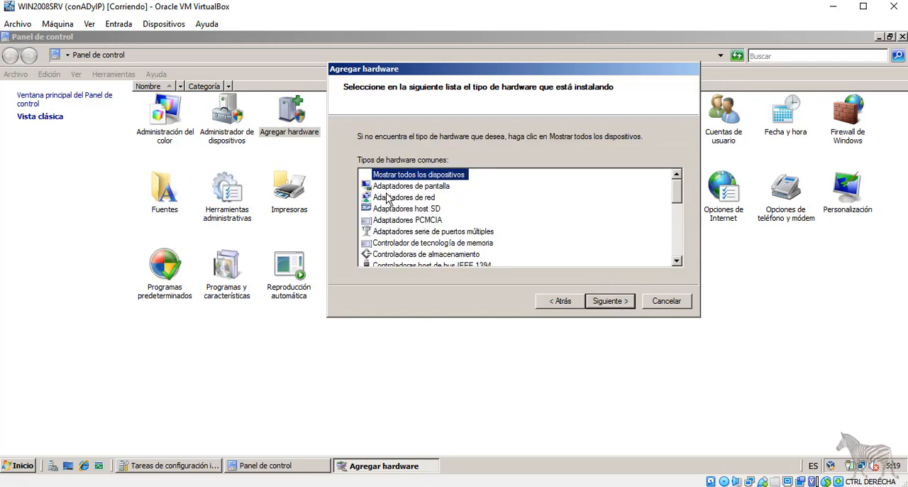
Choose the network adapters type, install the Broadcom 590x 10/100 Ethernet adapter, and finish the wizard.
click(406, 197)
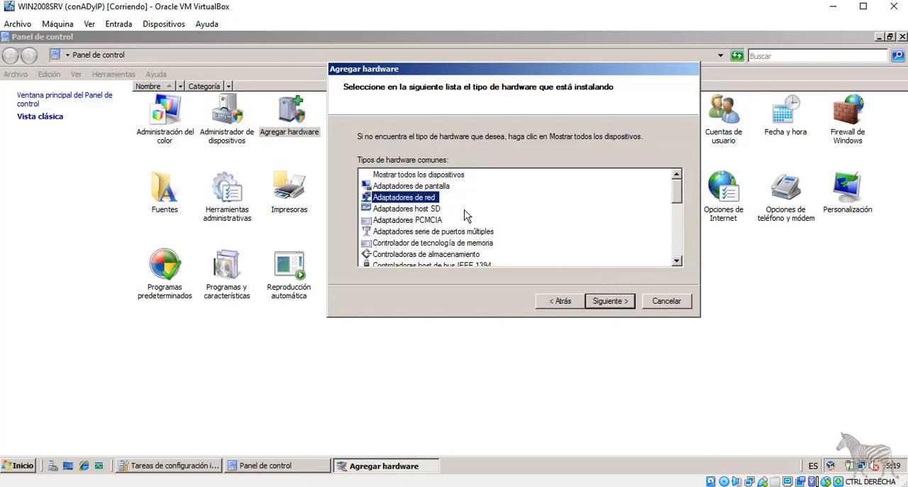
click(601, 302)
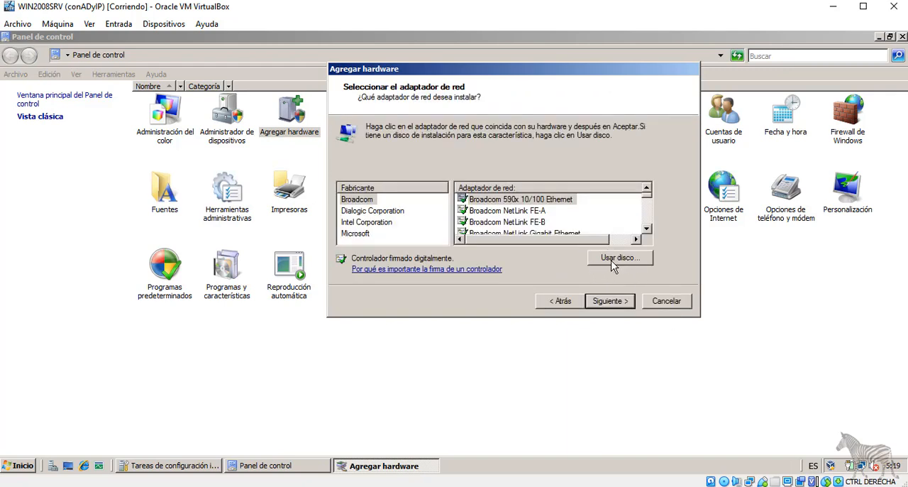
click(618, 304)
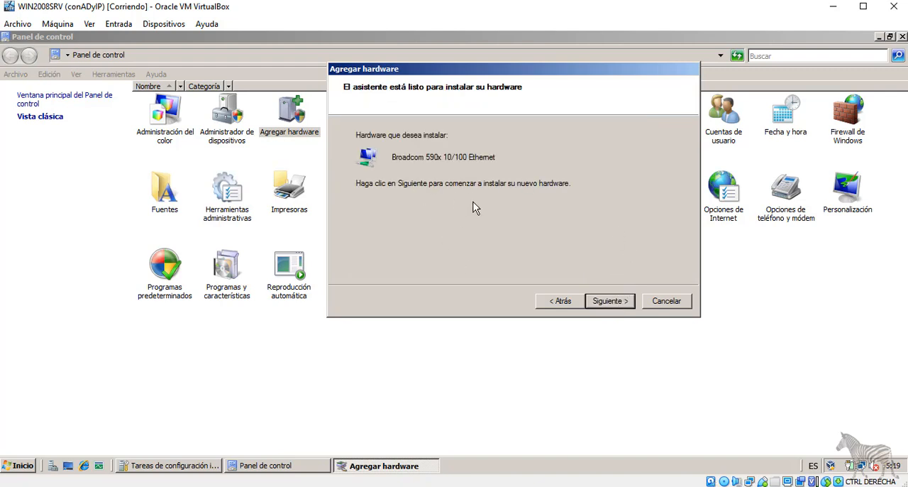
click(615, 304)
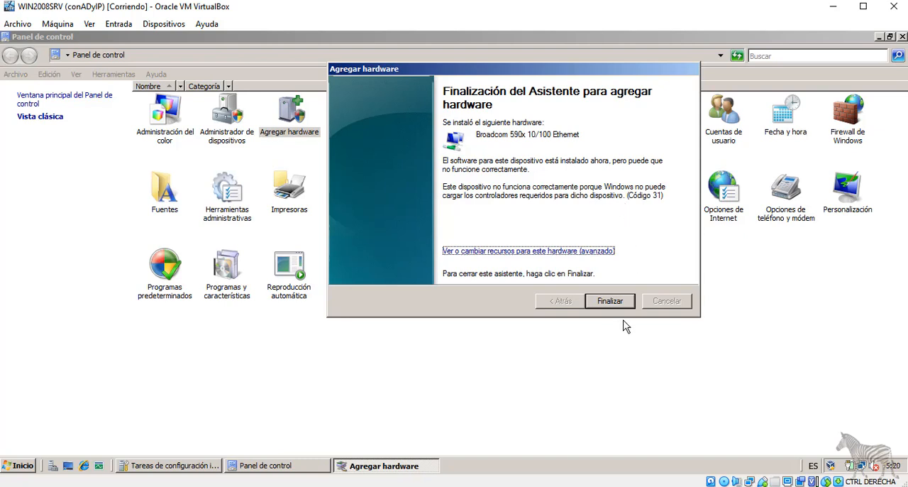
click(610, 301)
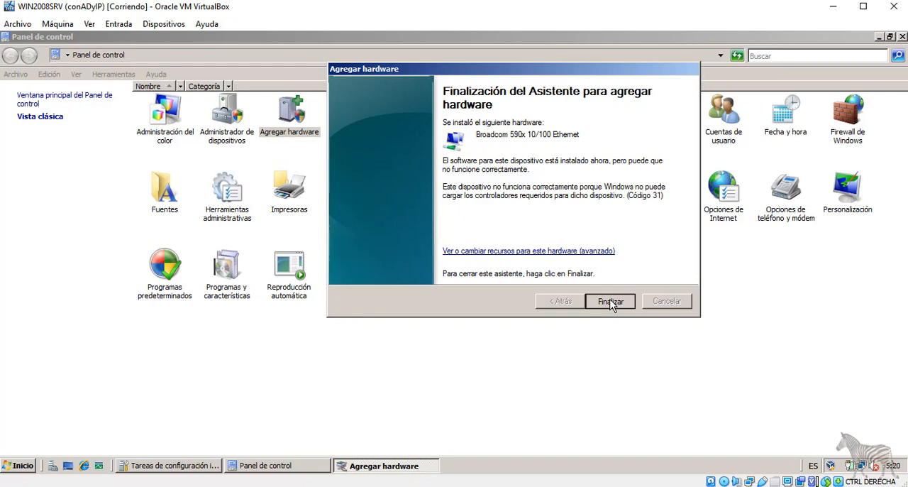
click(610, 302)
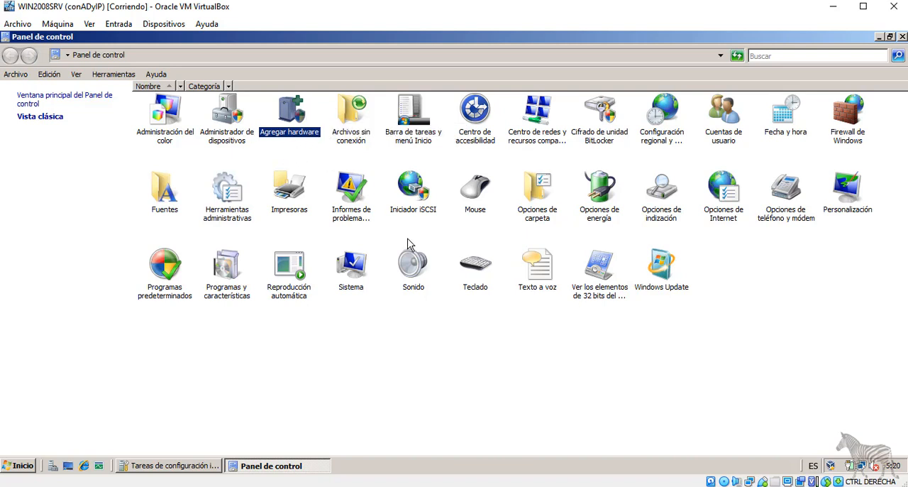
Open the Network and Sharing Center and review the local area connection's status and network details.
double_click(532, 130)
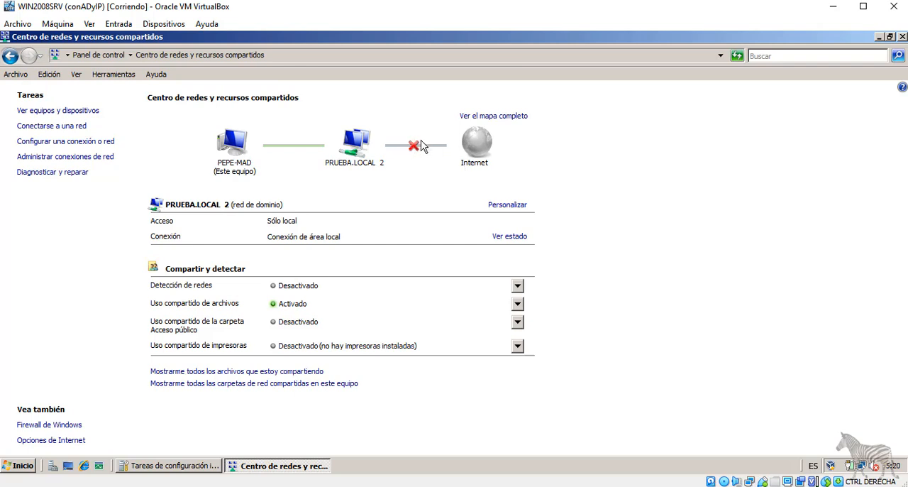
click(507, 239)
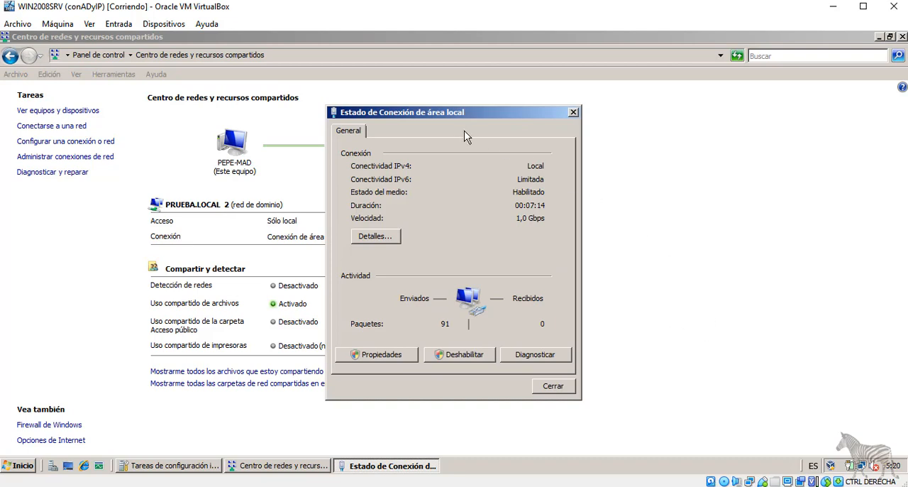
drag(440, 115, 511, 58)
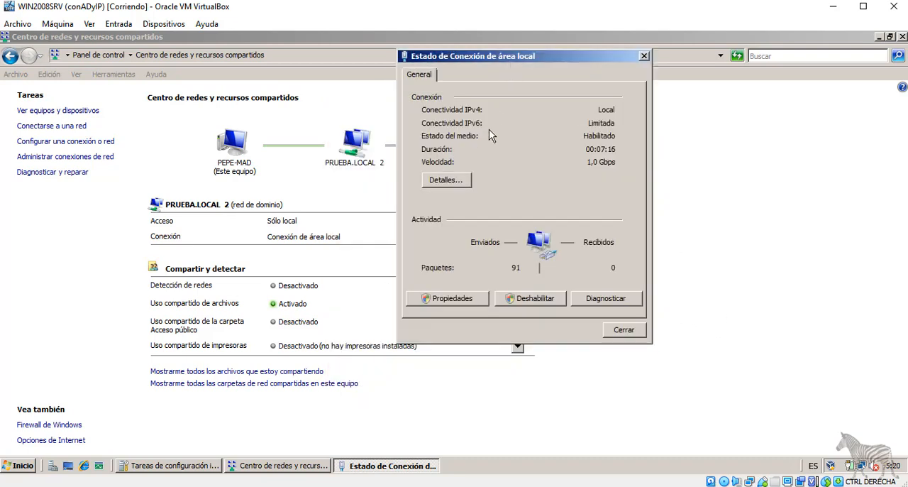
click(444, 180)
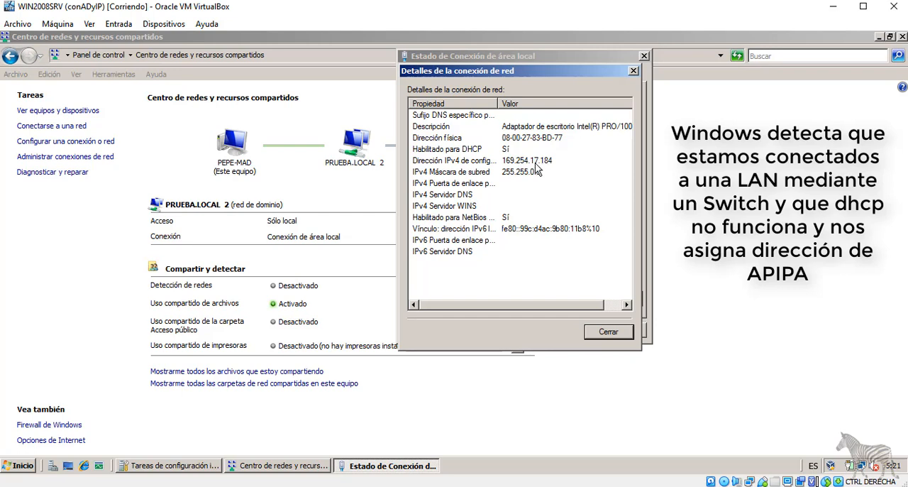
click(608, 332)
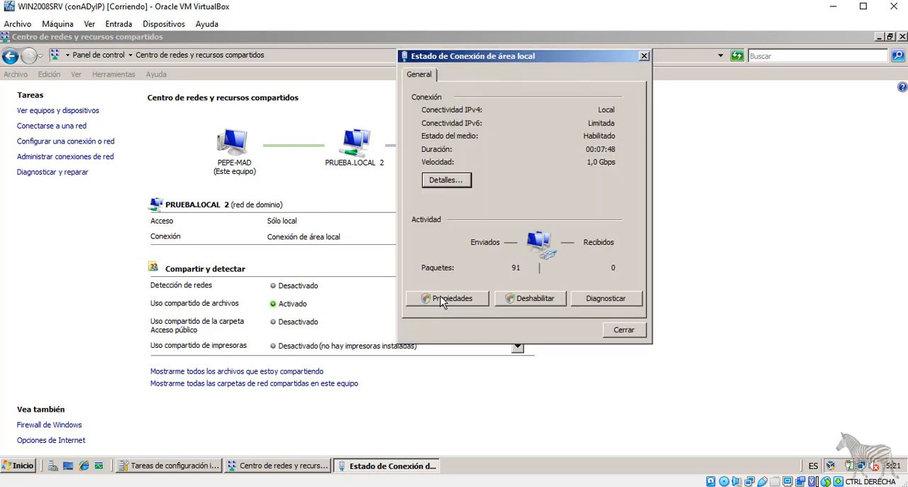
In the local area connection's TCP/IPv4 properties, set a static IP address of 192.168.1.10 with subnet mask 255.255.255.0.
click(458, 298)
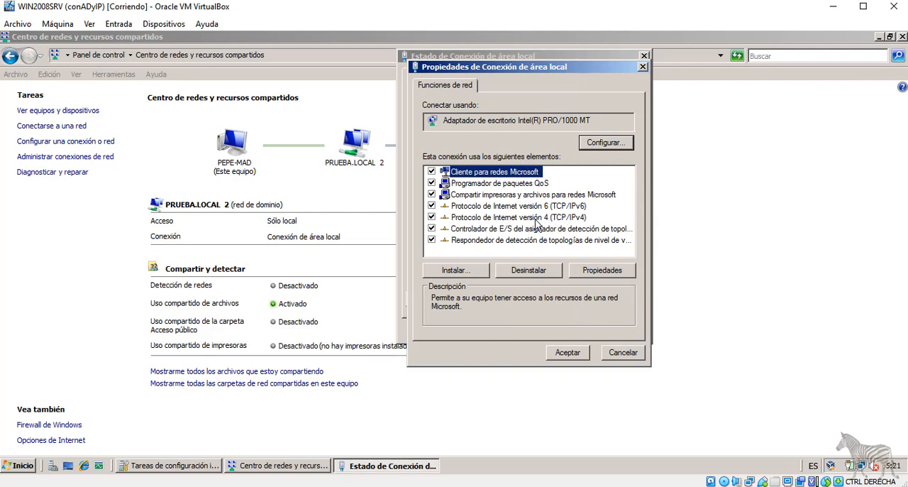
double_click(556, 217)
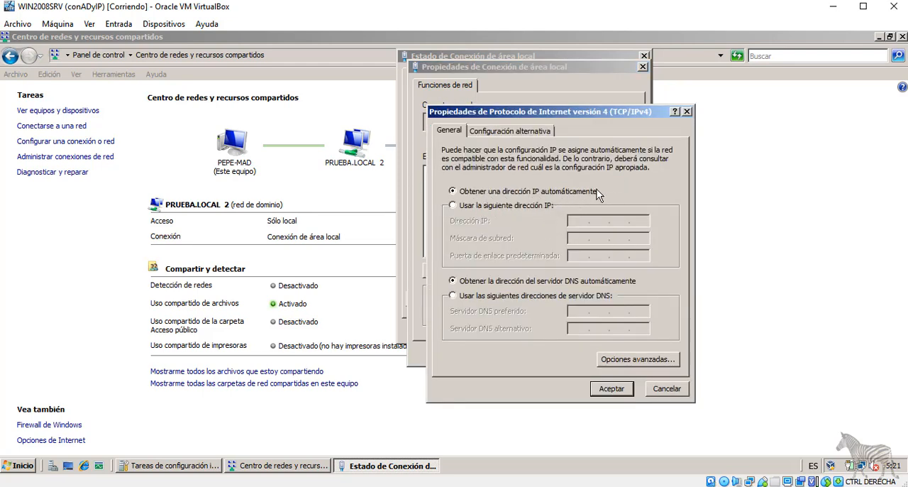
click(495, 205)
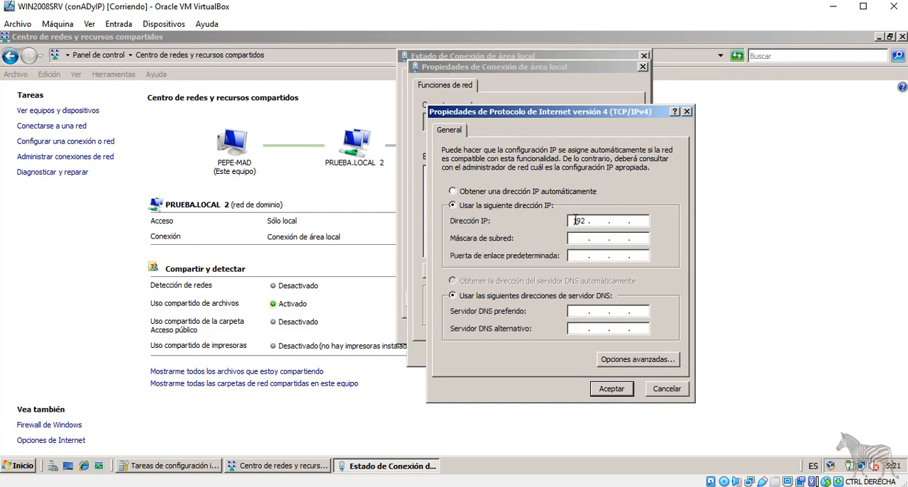
click(574, 220)
text(192 . 168 . 1 . 10)
click(575, 238)
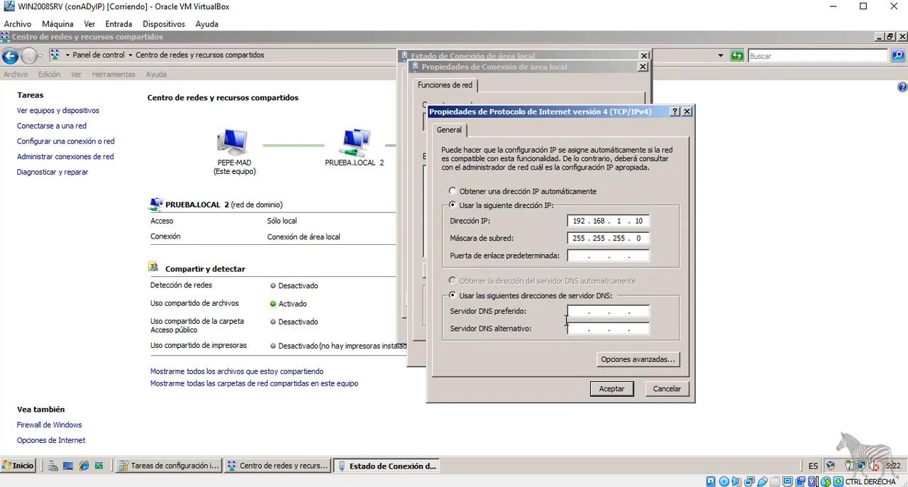
Set the preferred DNS server to 192.168.1.10 and accept the TCP/IPv4 and connection properties.
click(600, 310)
text(192 . 168 . 1 . 10)
click(613, 390)
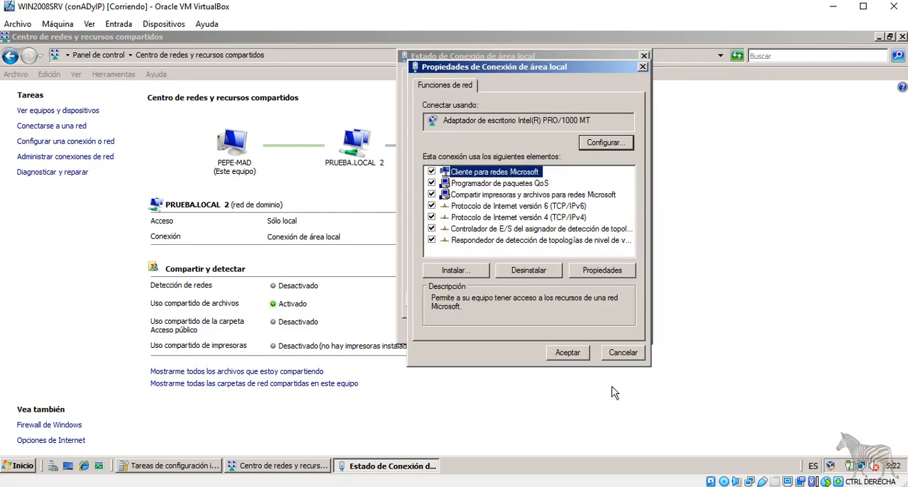
click(568, 352)
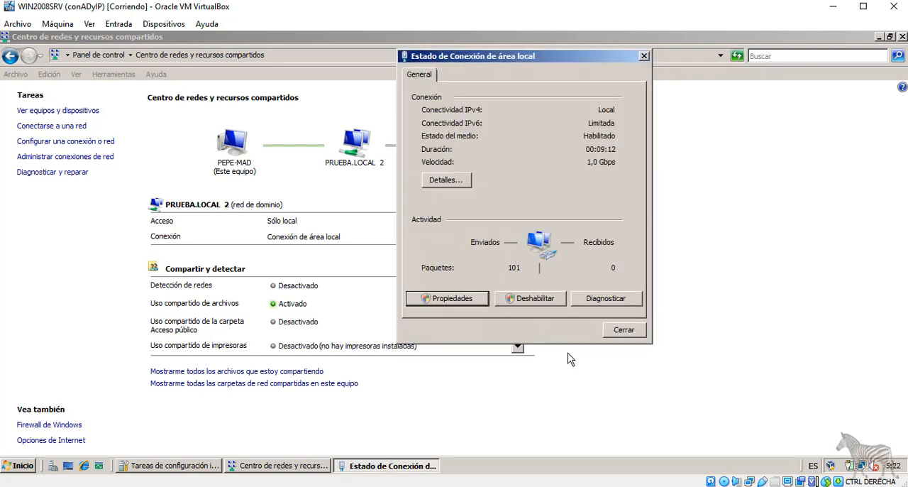
Run the network diagnostics on the local area connection, then dismiss them and close the connection status.
click(601, 299)
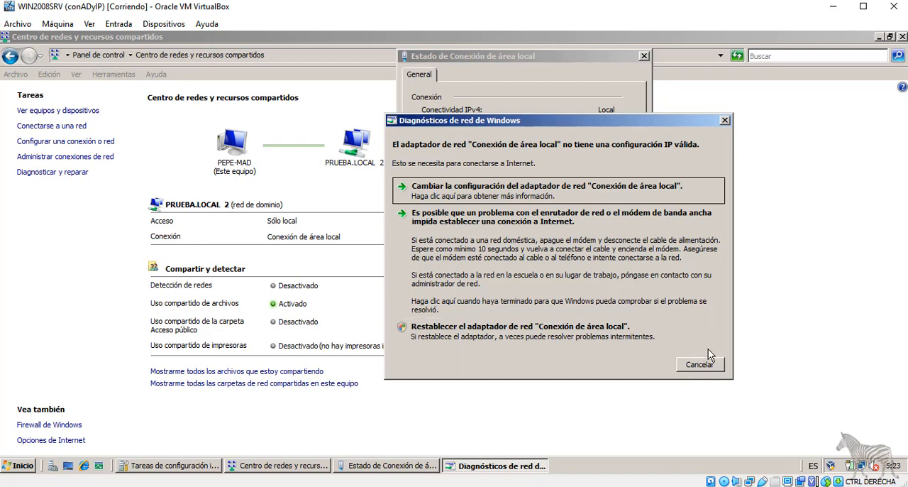
click(705, 360)
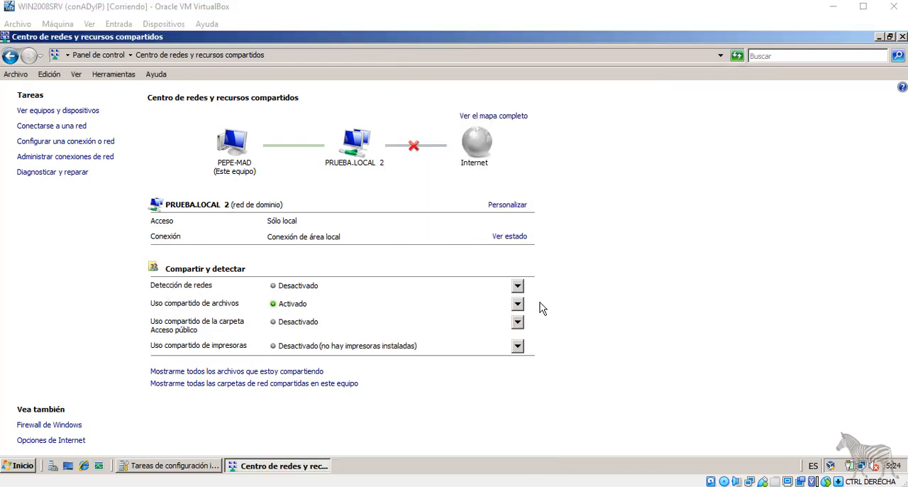
Review the options for network discovery, file sharing, Public folder sharing and printer sharing in the Network and Sharing Center.
click(517, 286)
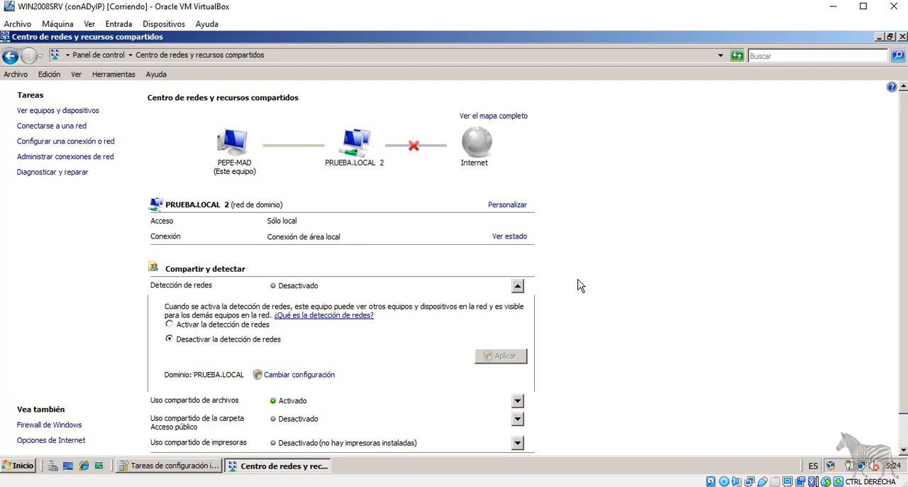
click(517, 287)
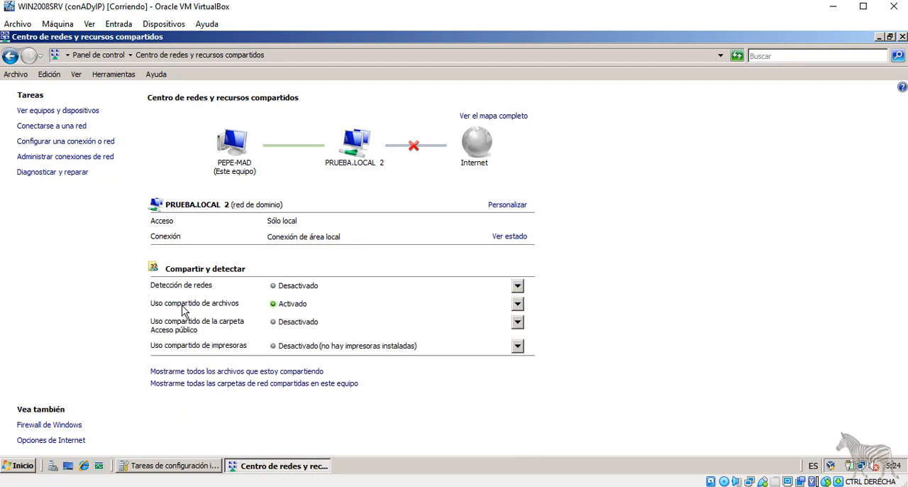
click(517, 304)
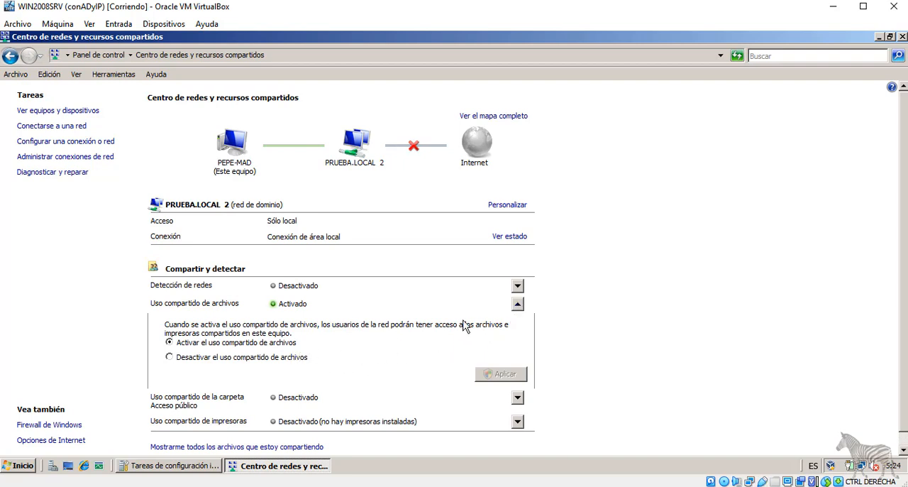
click(518, 305)
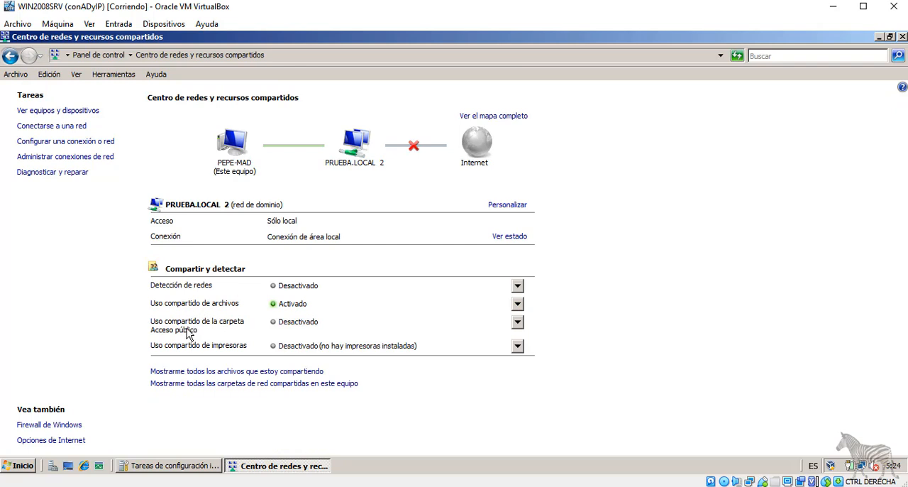
click(518, 323)
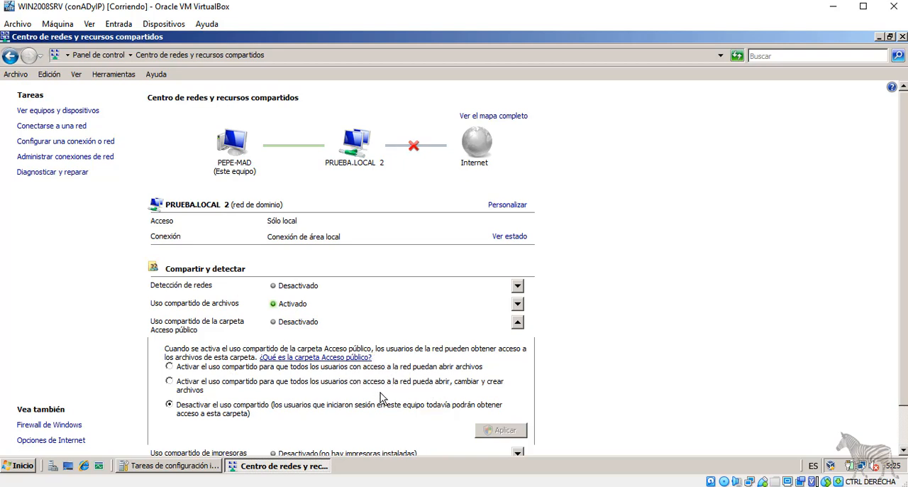
click(517, 321)
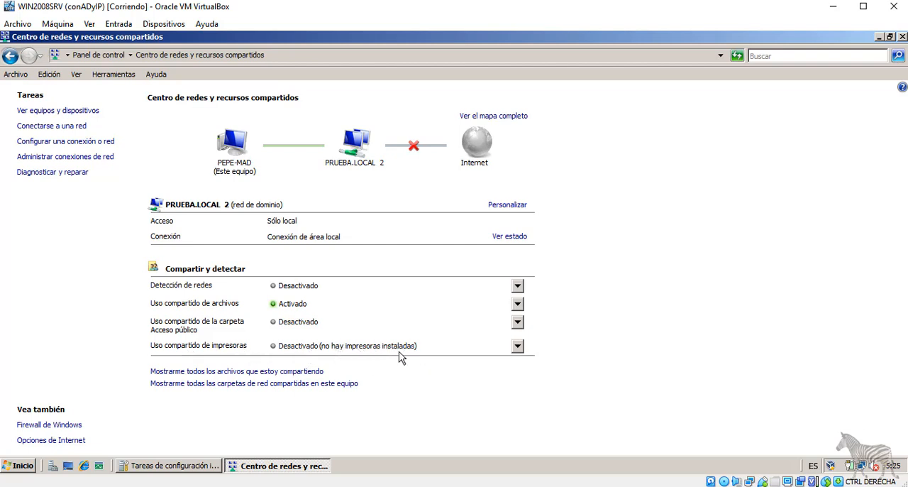
click(518, 346)
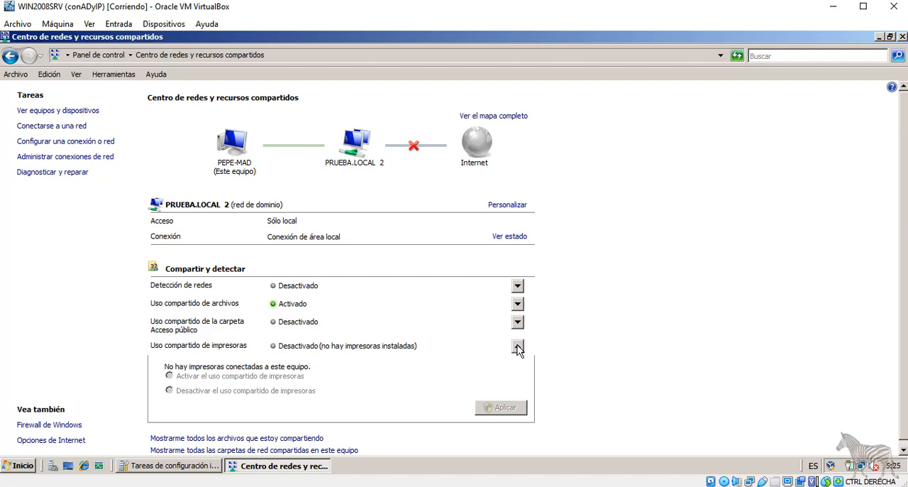
Collapse the printer sharing options, then view the files being shared and the computer's shared network folders, closing each window.
click(517, 346)
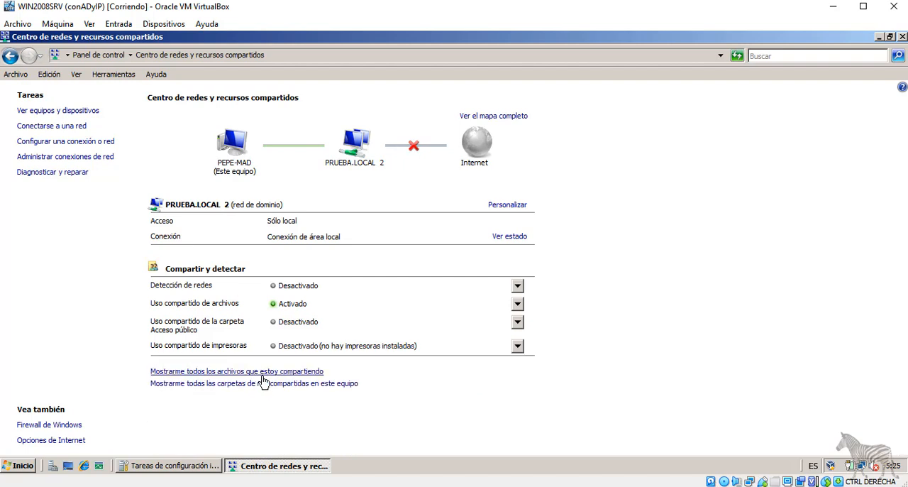
click(239, 371)
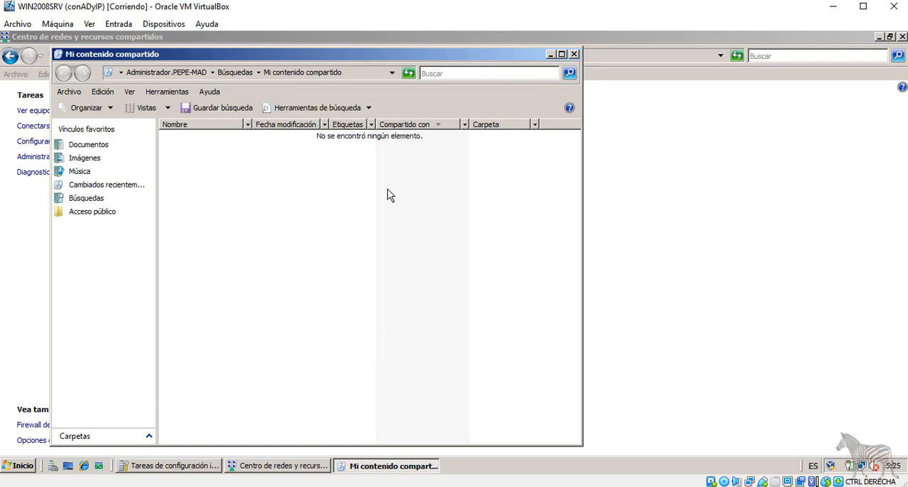
key(alt+F4)
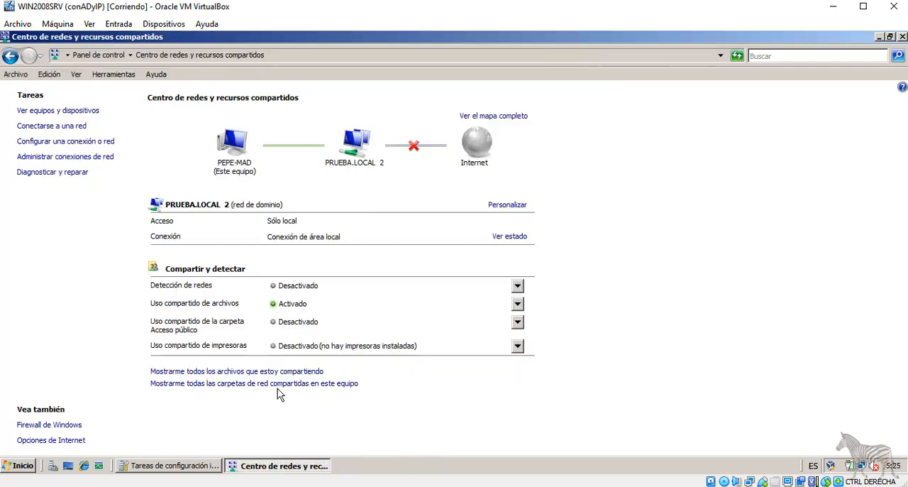
click(314, 390)
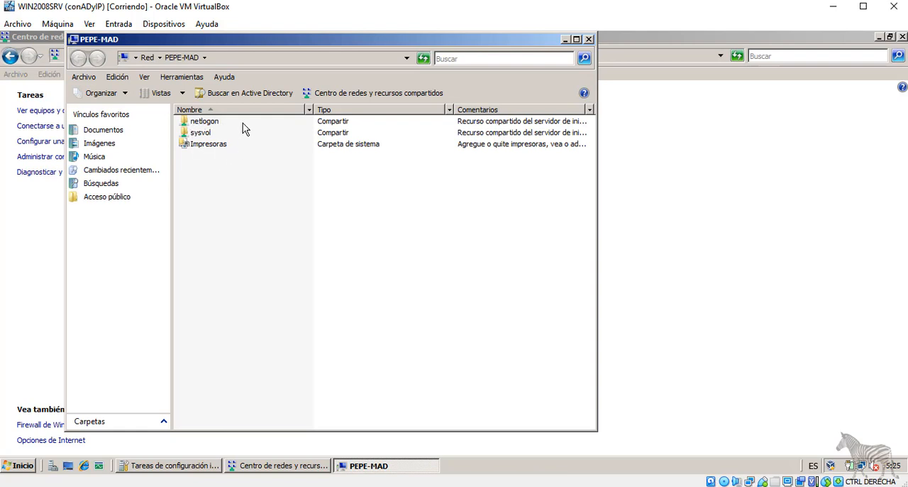
key(alt+F4)
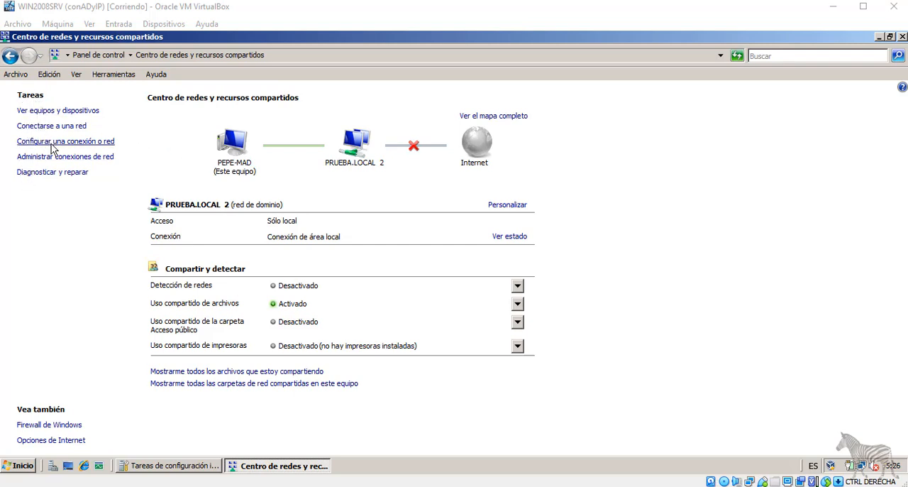
From the managed network connections, open the local area connection's properties to review its components.
click(85, 158)
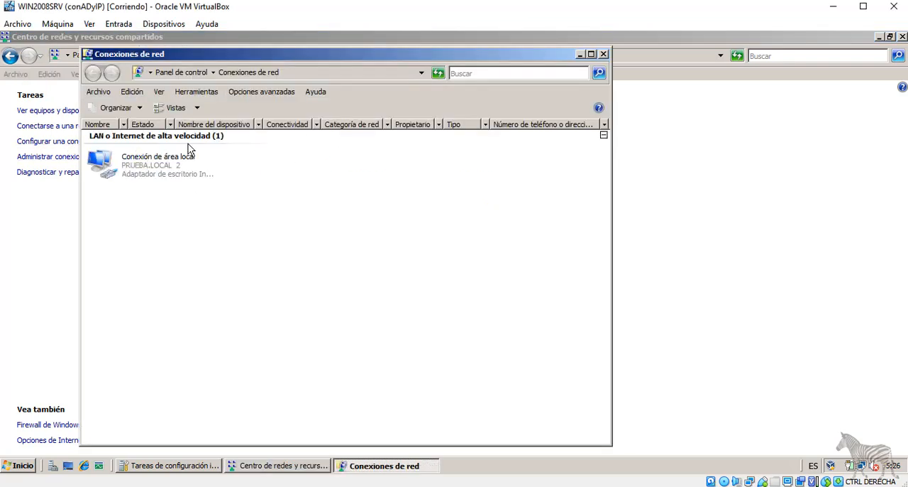
right_click(150, 168)
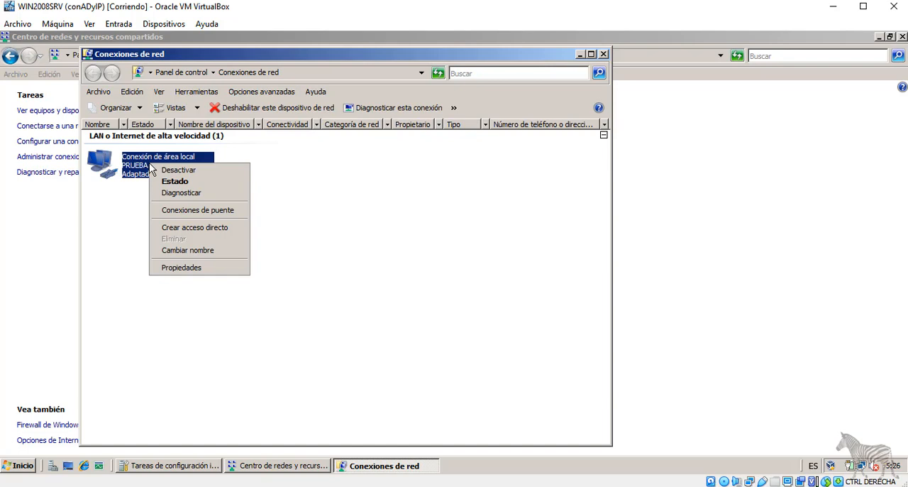
click(179, 266)
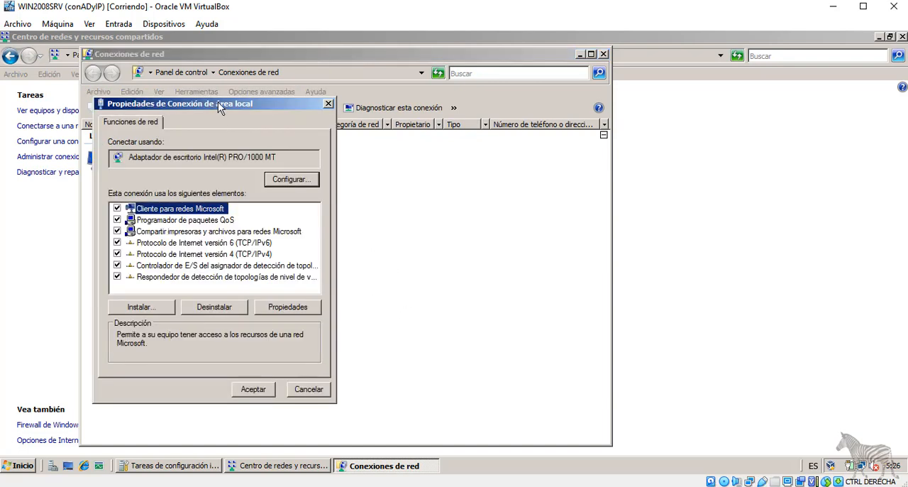
drag(218, 102, 299, 105)
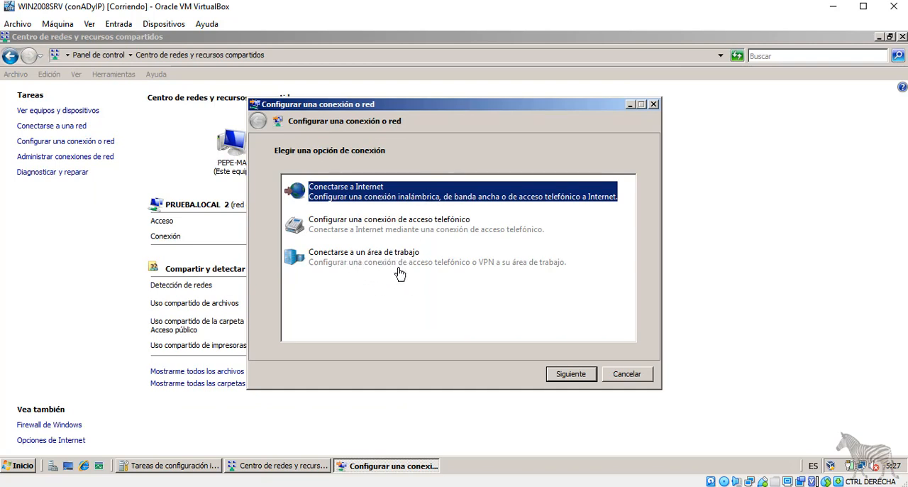
Review the VPN and direct dialing options for connecting to a workplace, then cancel the connection setup.
click(376, 260)
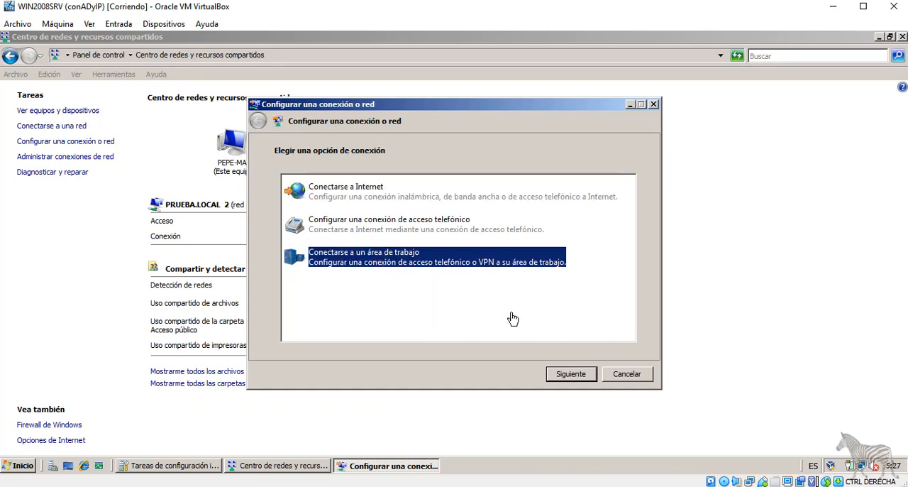
click(563, 376)
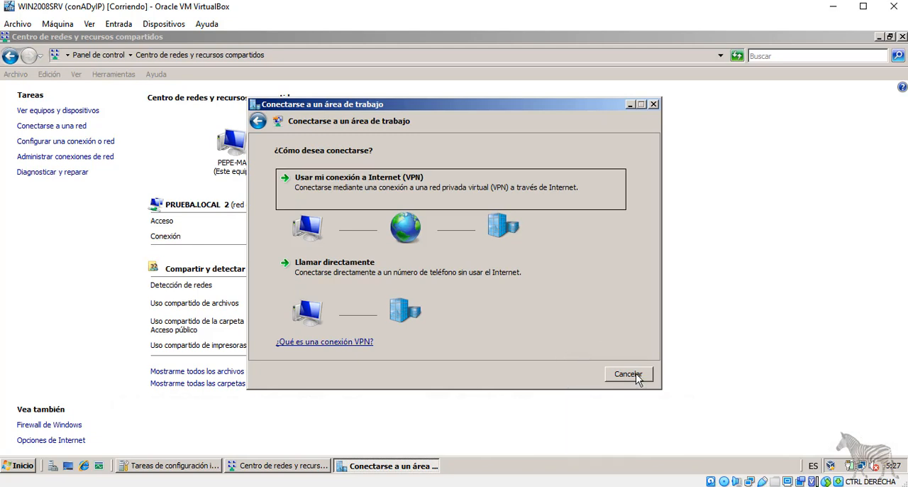
click(628, 374)
Run the network diagnose and repair task, check the virtual machine's network adapter settings, and dismiss both dialogs.
click(52, 172)
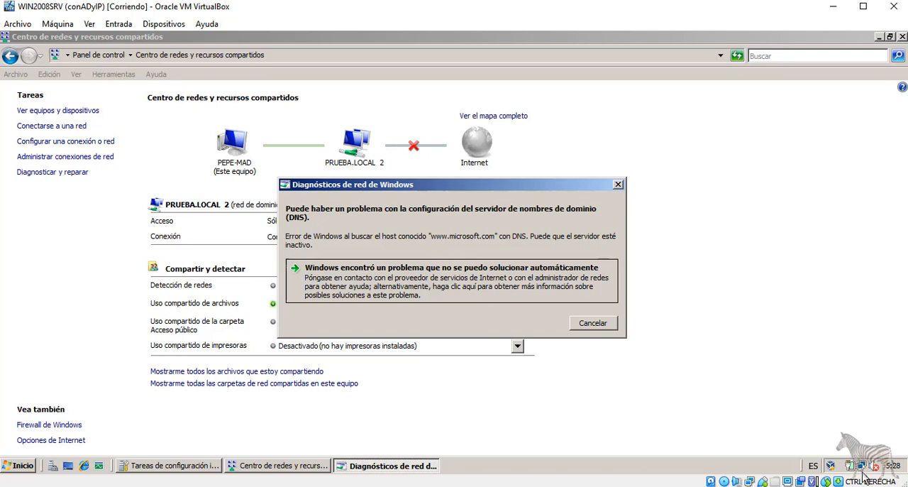
mouse_move(863, 469)
click(59, 27)
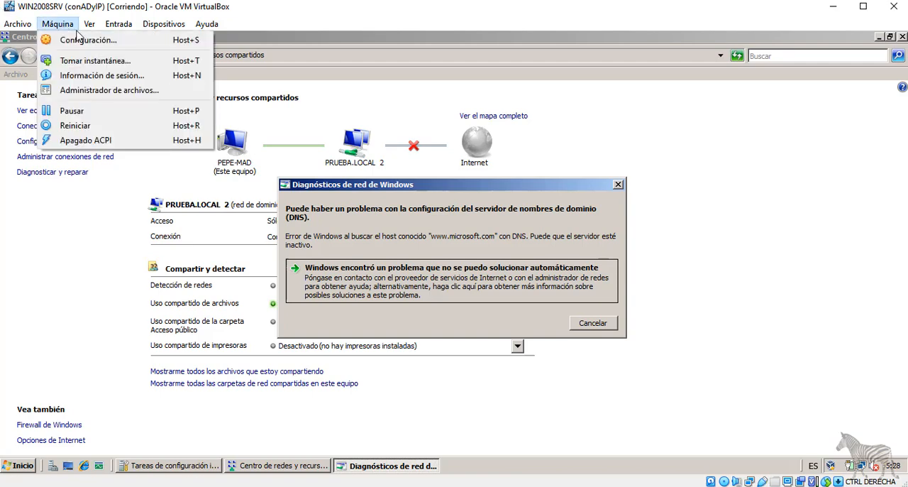
click(80, 41)
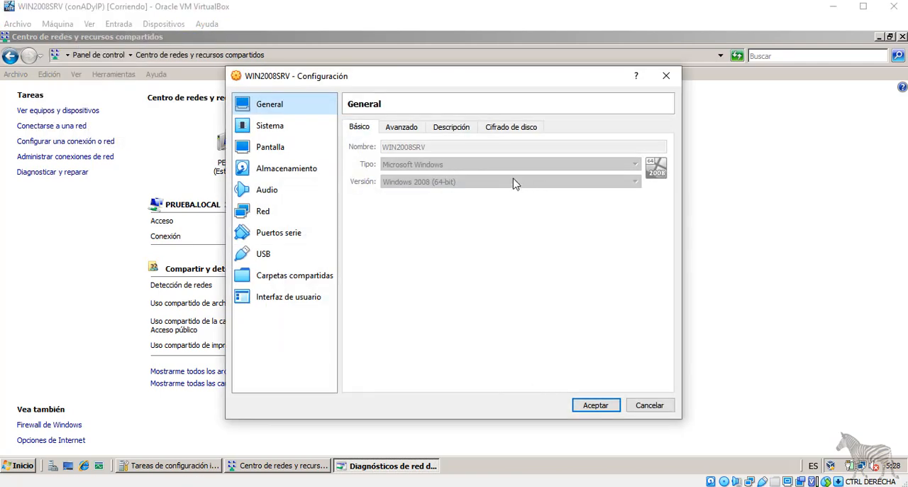
click(261, 214)
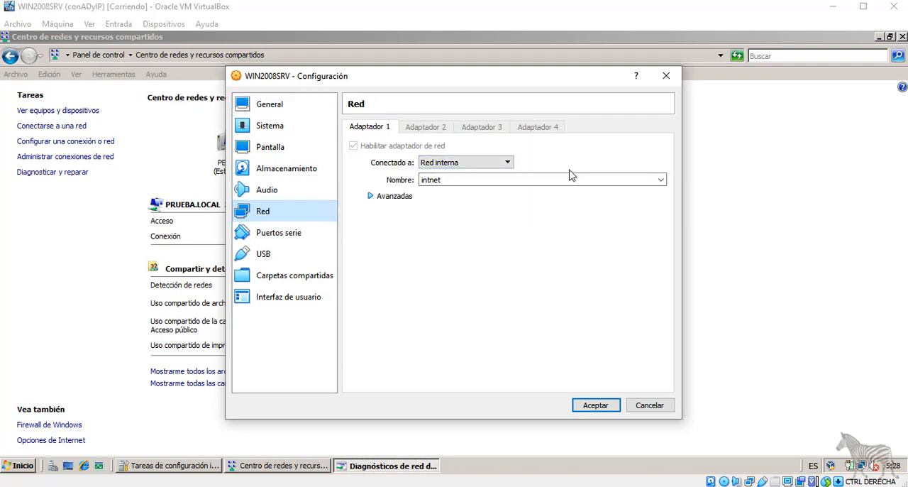
click(666, 76)
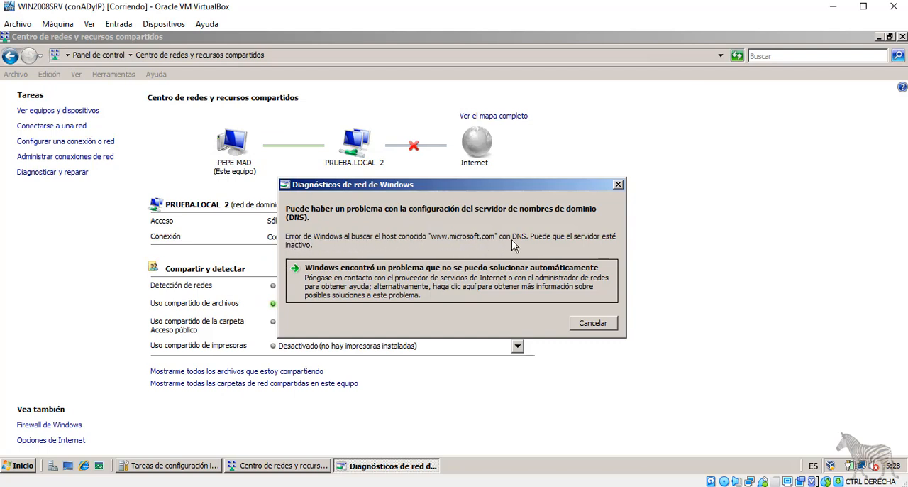
click(593, 323)
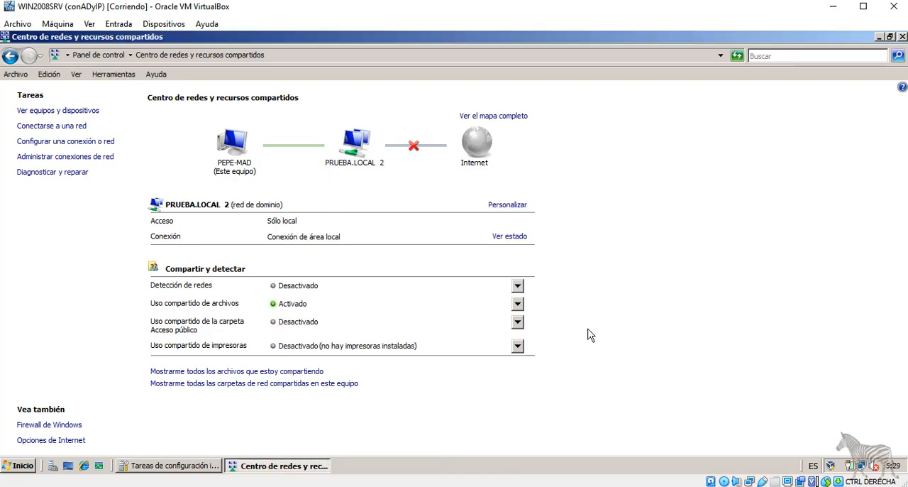
Open BitLocker Drive Encryption from Control Panel, then on the host computer open the BitLocker activation for drive C:.
click(83, 59)
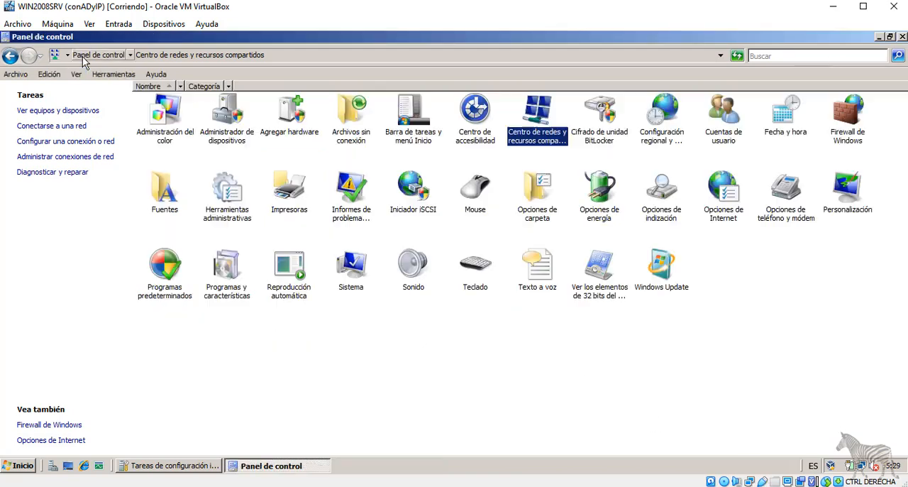
click(604, 138)
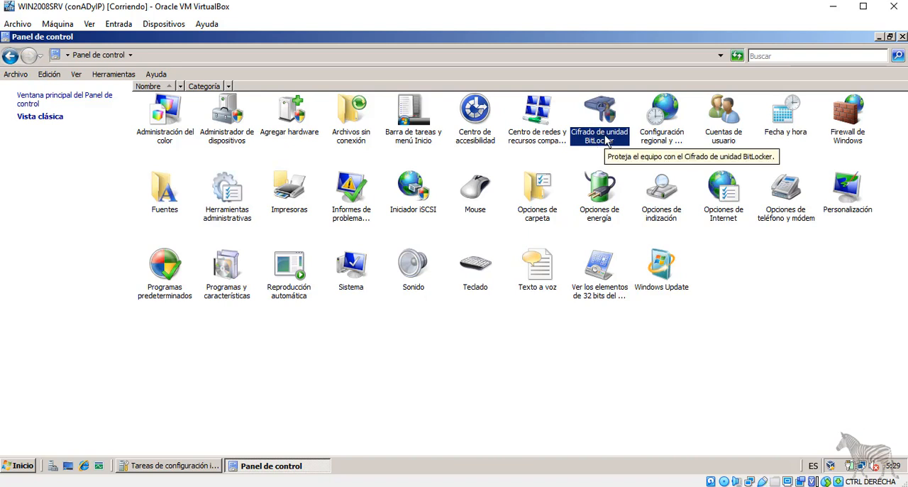
double_click(607, 137)
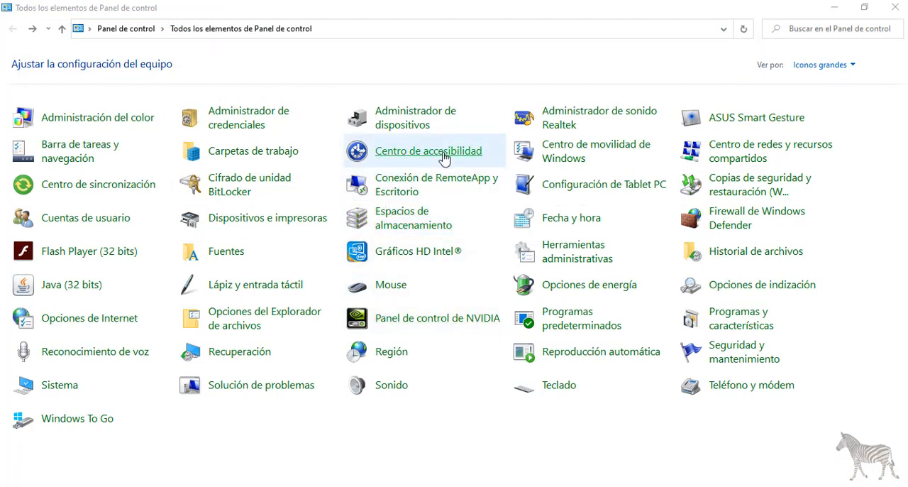
click(238, 185)
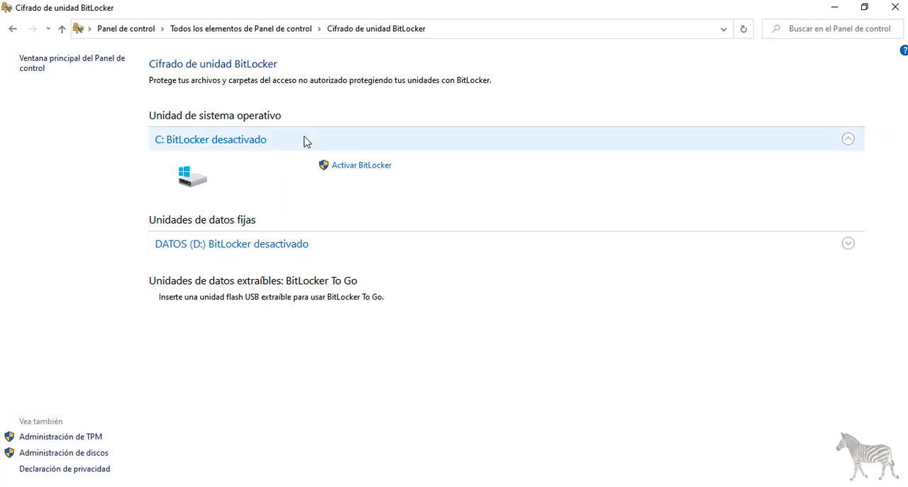
click(347, 165)
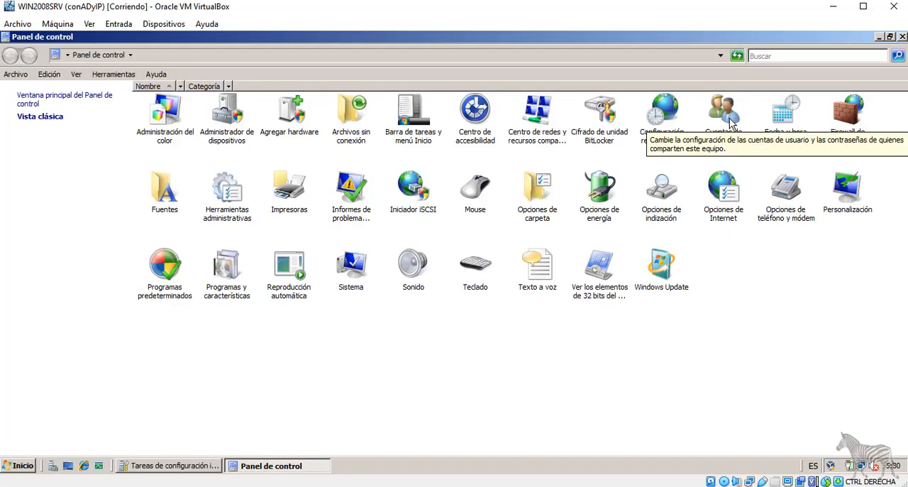
Open User Accounts and view the User Account Control (UAC) setting, then return to the accounts page.
double_click(723, 114)
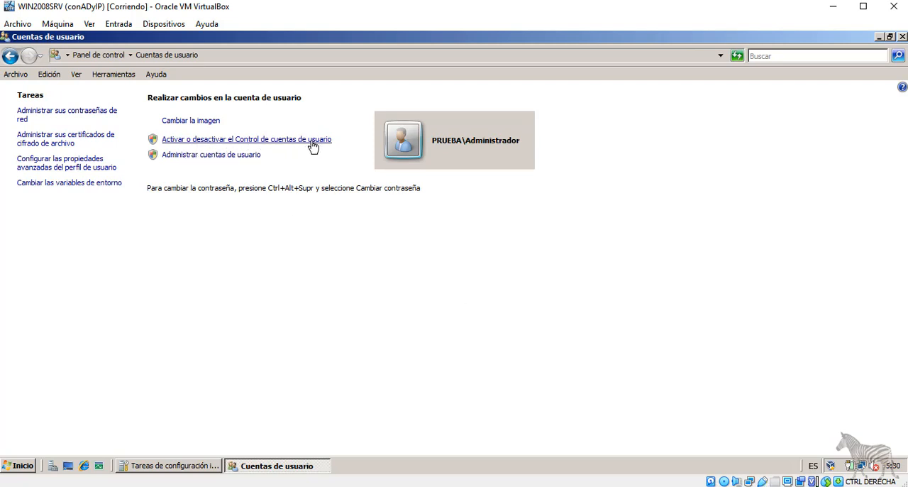
click(286, 143)
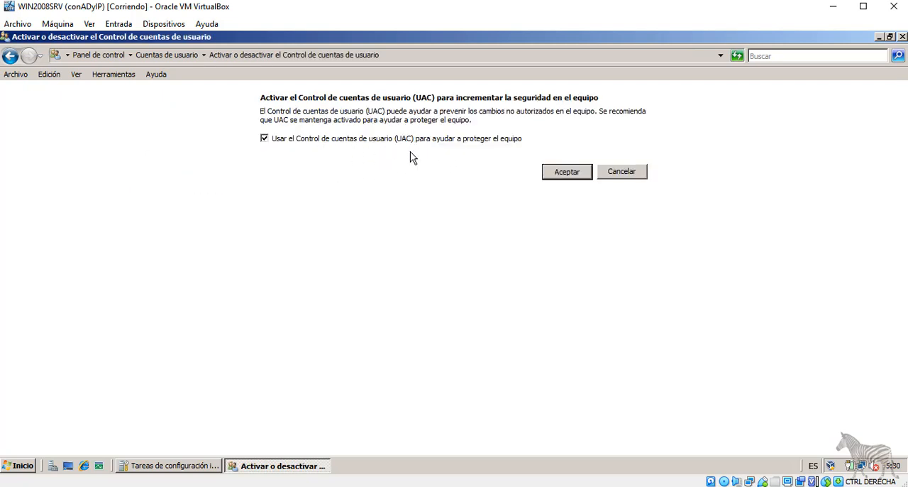
key(alt+Left)
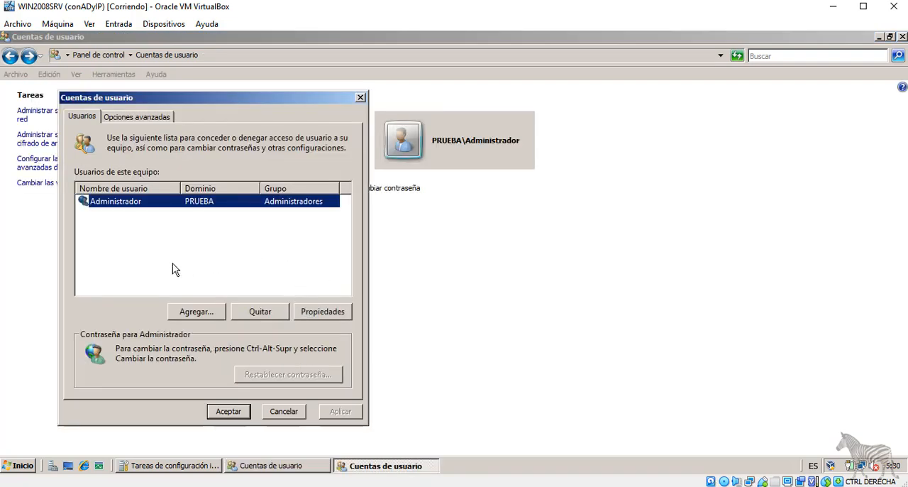
In the user accounts management, view the add-user form and cancel it, then examine the Administrador account's group membership options.
drag(211, 98, 314, 100)
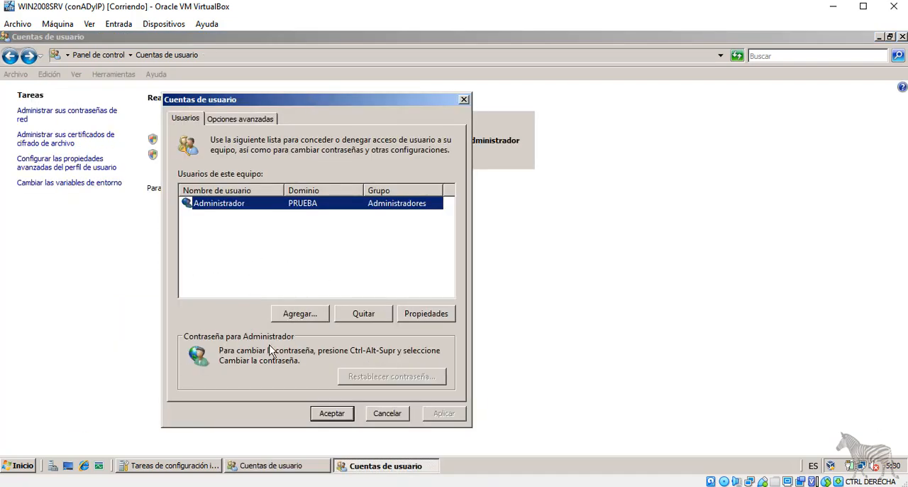
click(298, 317)
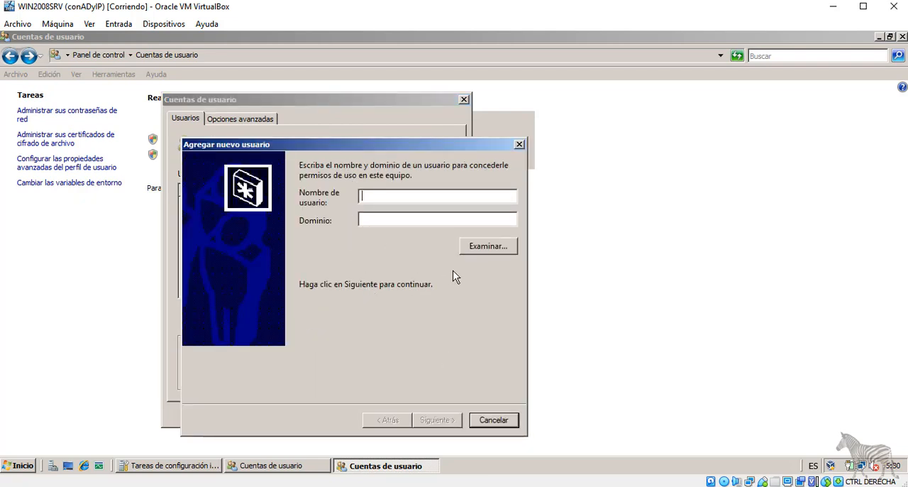
click(496, 420)
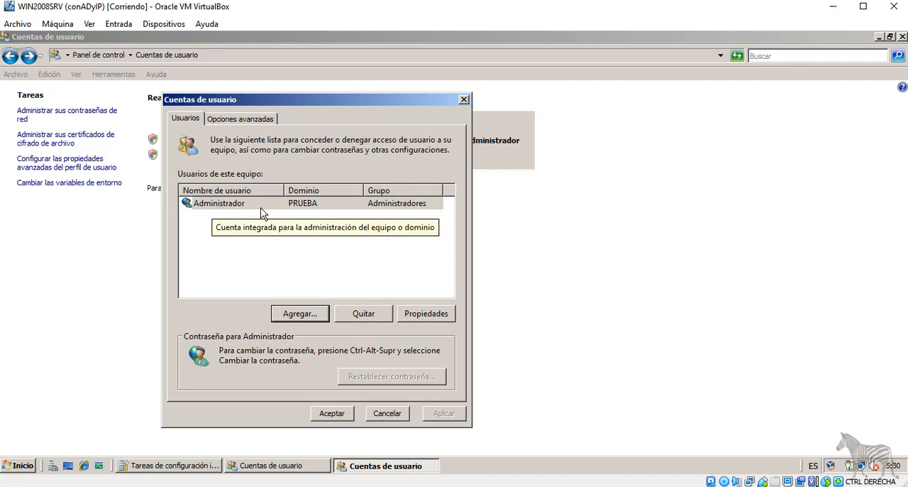
click(421, 314)
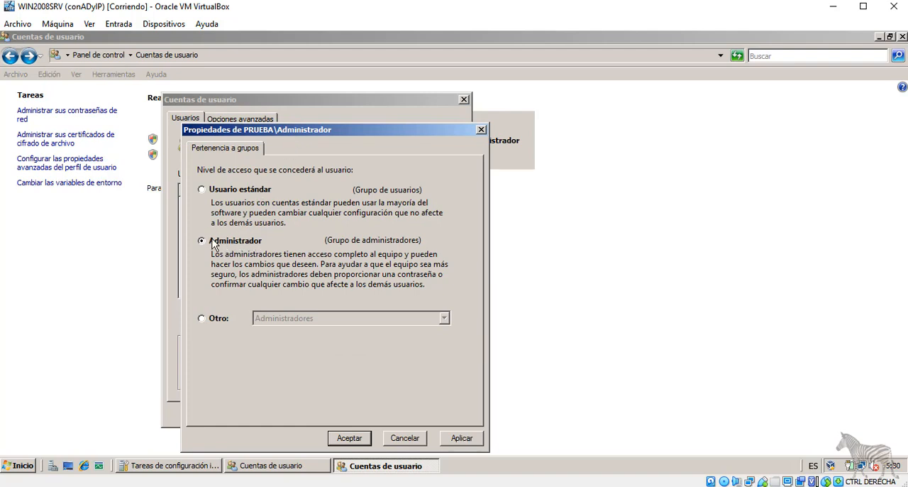
click(231, 188)
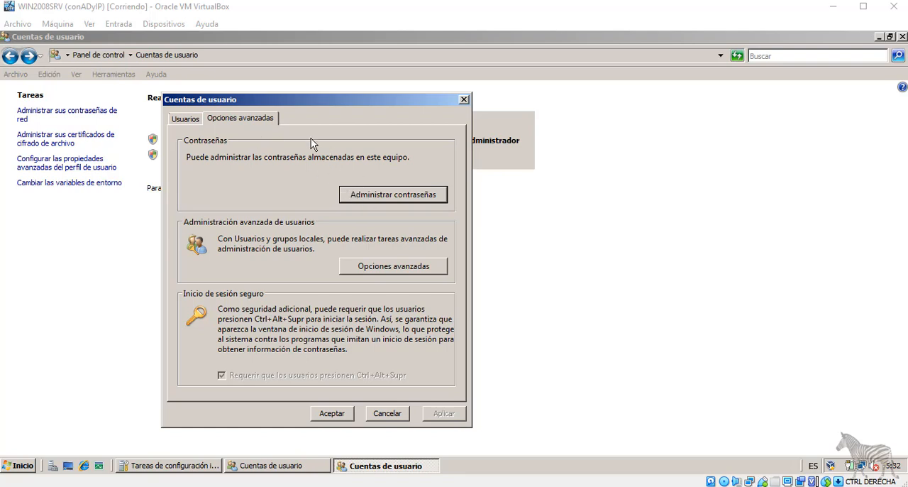
Open the stored user names and passwords from the advanced account options and view the option to add credentials.
click(375, 200)
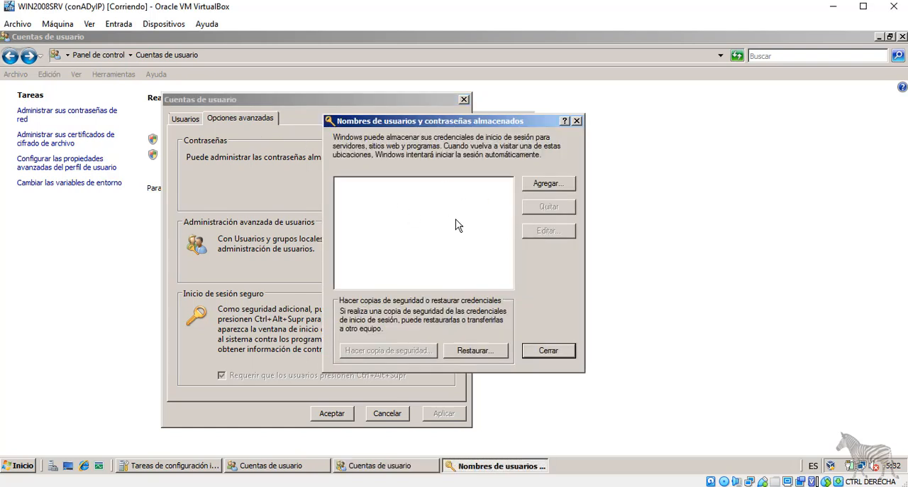
click(553, 186)
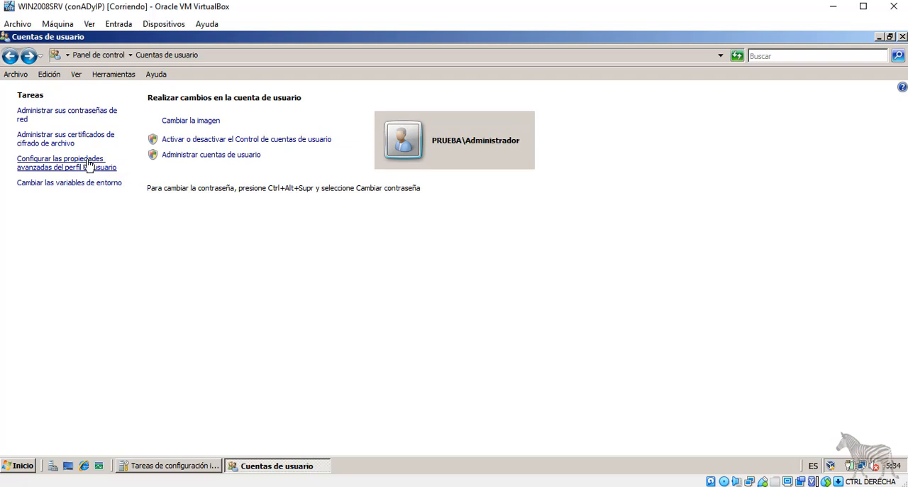
View the advanced user profile properties, follow the account creation link, and view the new-object options for the MARKETING unit in Active Directory.
click(91, 163)
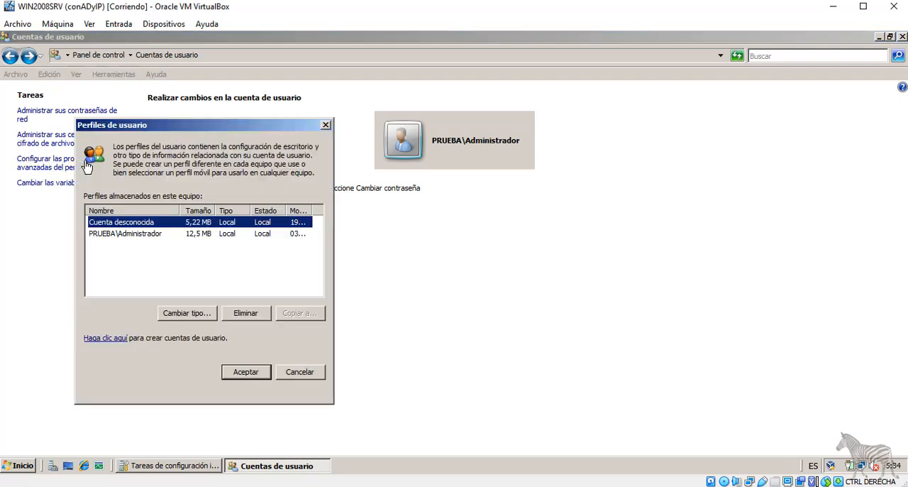
click(111, 338)
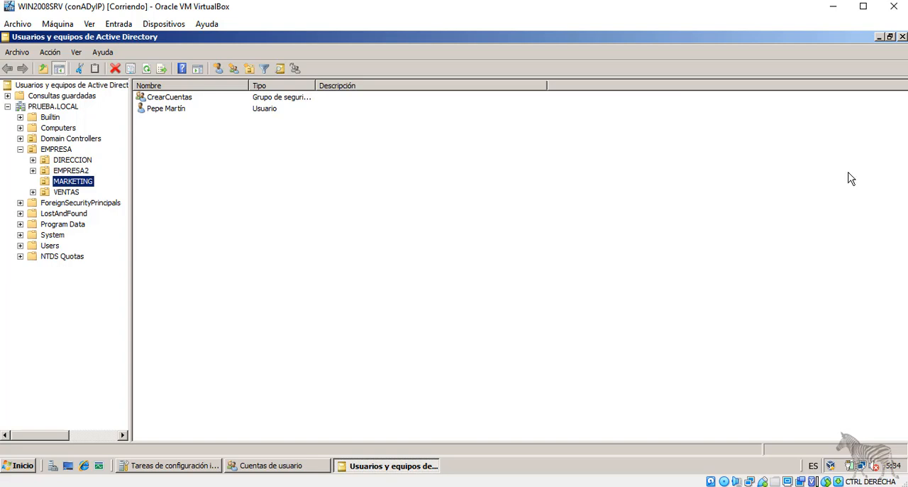
right_click(193, 138)
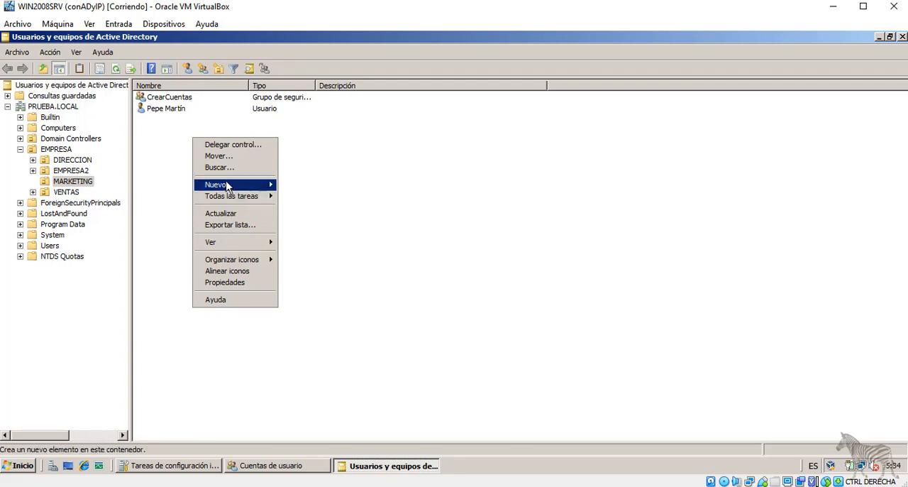
mouse_move(245, 185)
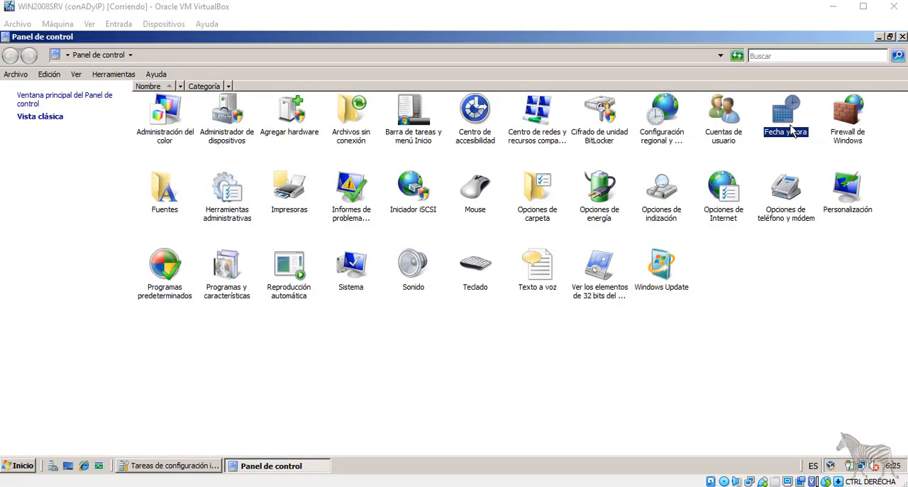
Open the Fecha y hora settings, view the list of available time zones, and cancel without changing anything.
double_click(786, 123)
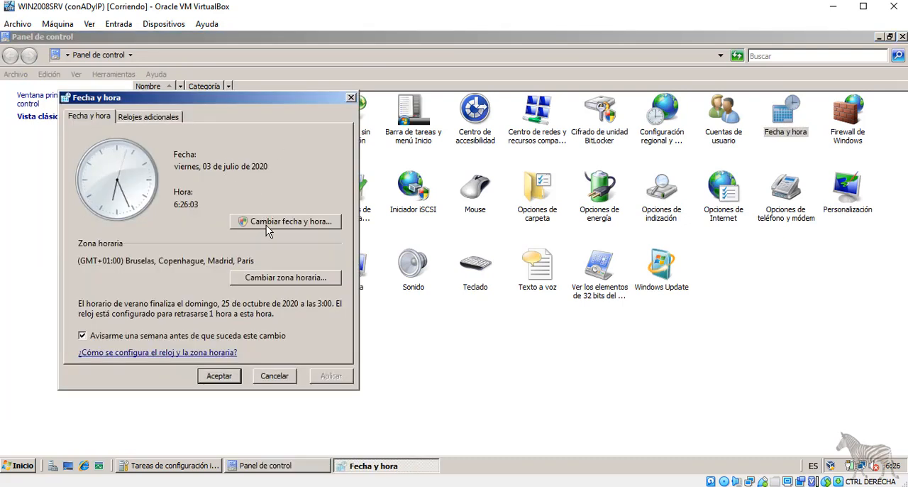
click(279, 284)
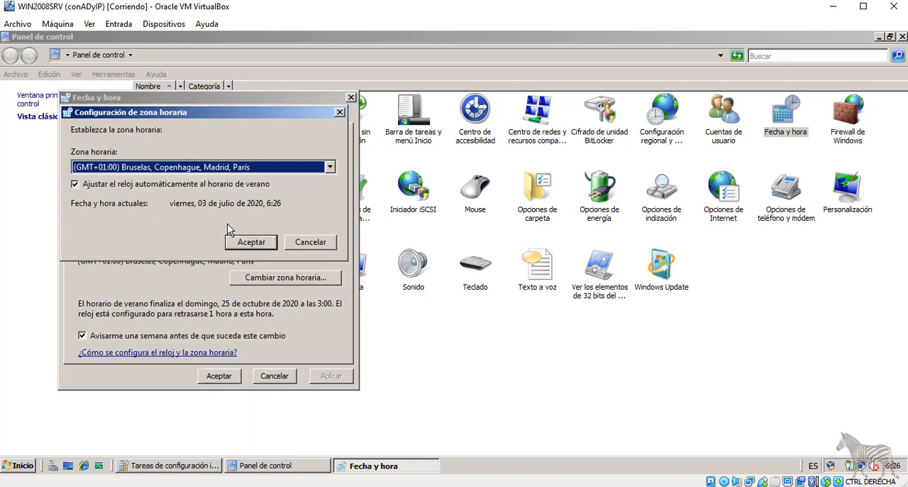
click(329, 166)
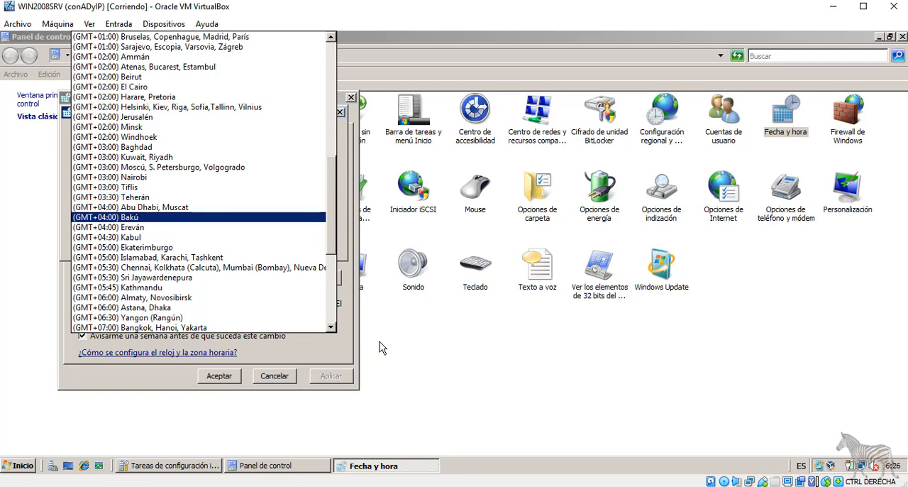
click(268, 379)
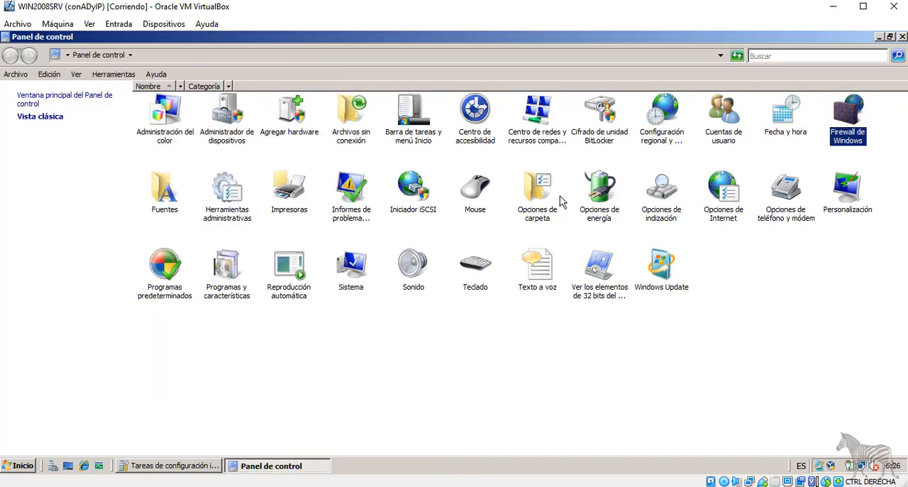
Point out Herramientas administrativas in Control Panel and open Informes de problemas y soluciones.
click(237, 195)
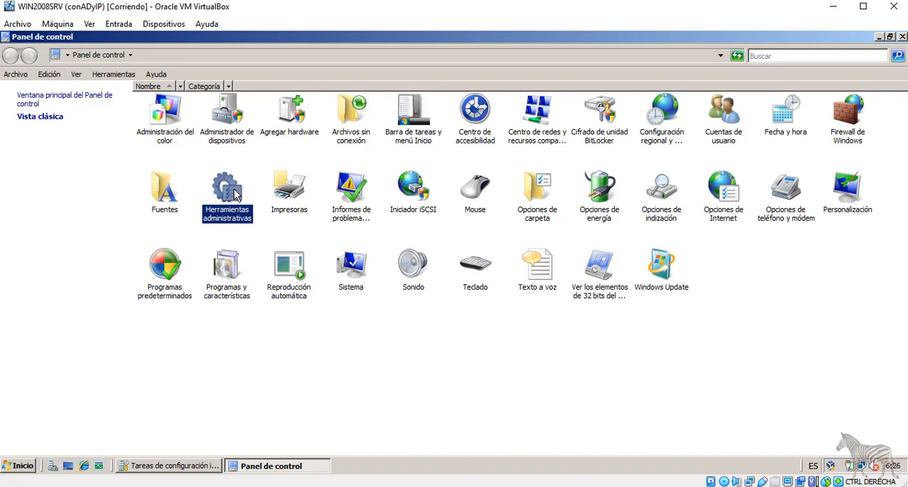
click(346, 202)
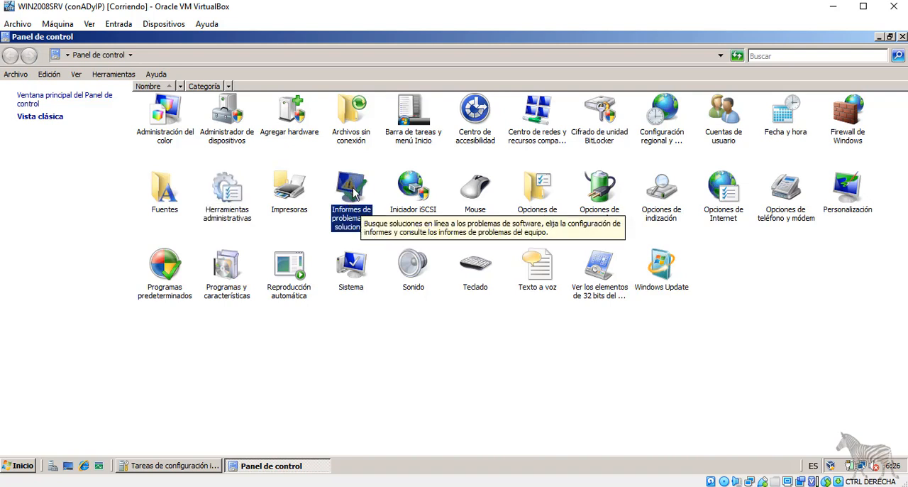
double_click(353, 186)
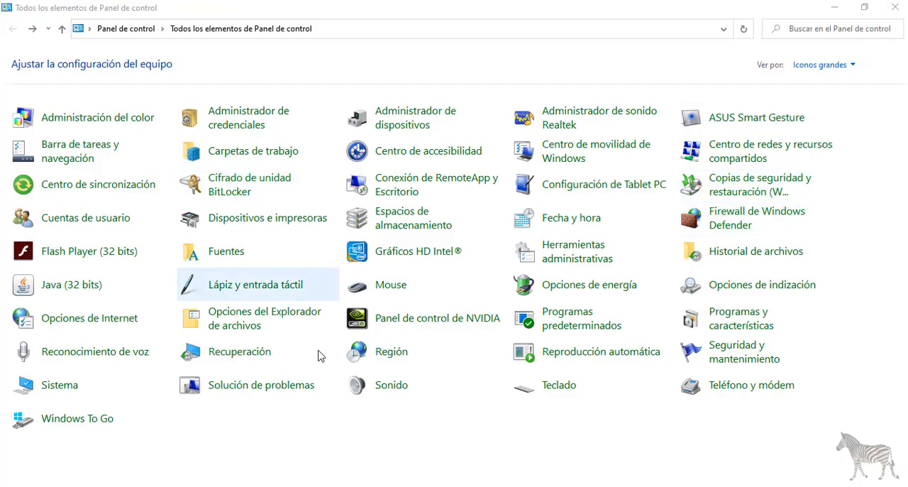
On the host computer, run the Energía troubleshooter from Solución de problemas, skip the suggested power plan correction, and close the troubleshooter.
click(241, 391)
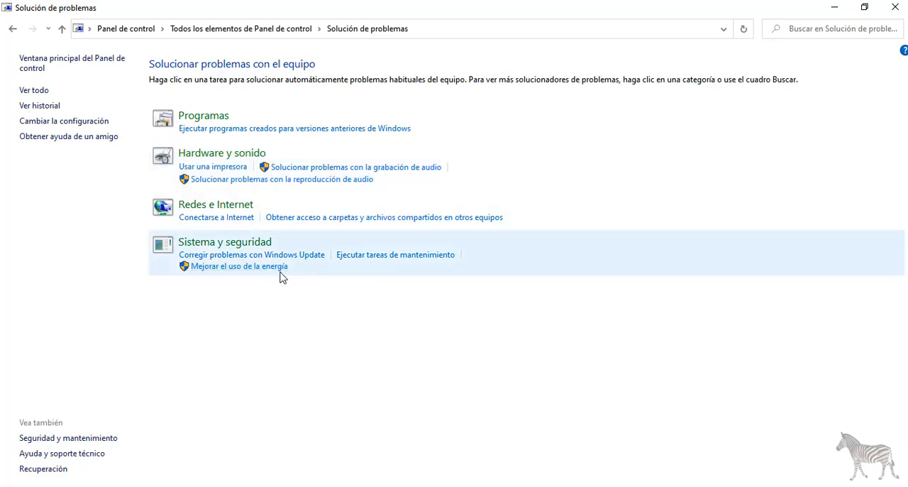
click(260, 271)
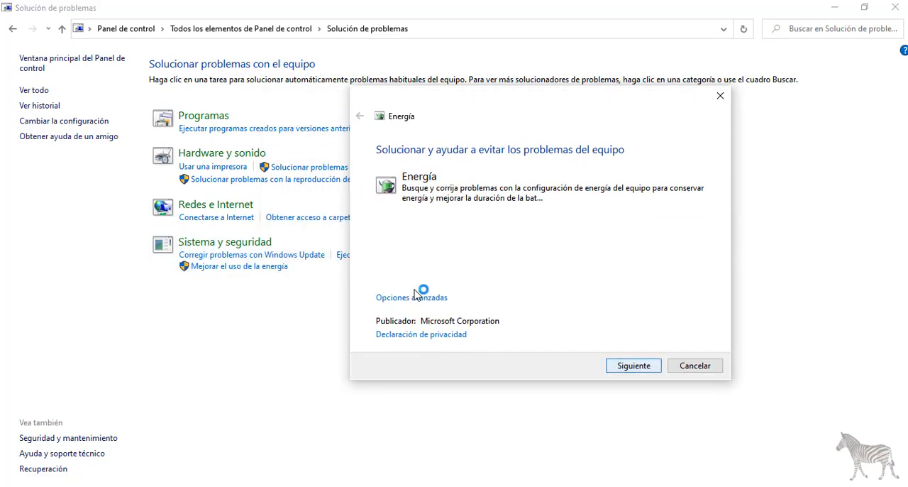
key(Return)
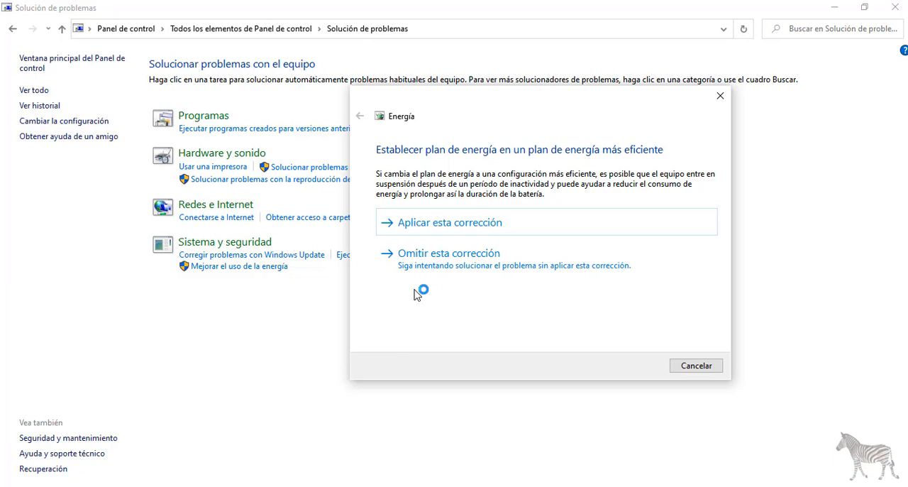
click(416, 272)
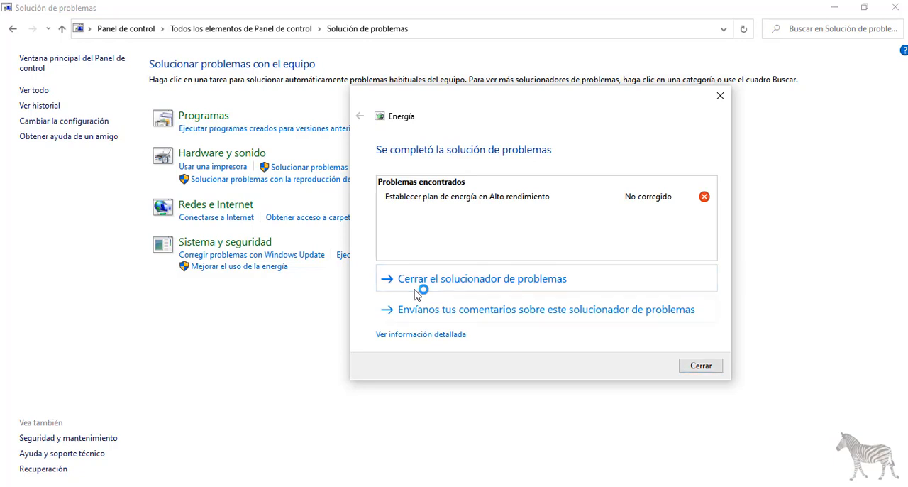
click(418, 285)
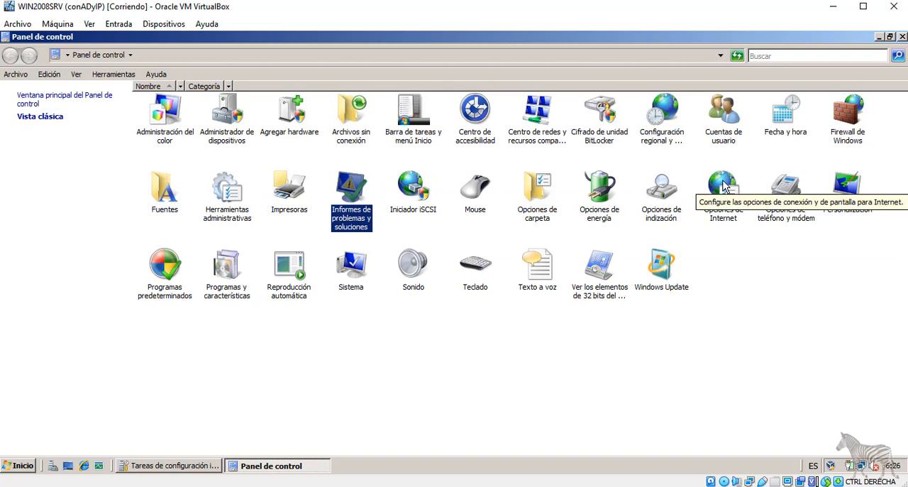
In the server's Opciones de Internet, view the custom security level settings and reset options for the Internet zone, then cancel.
double_click(725, 186)
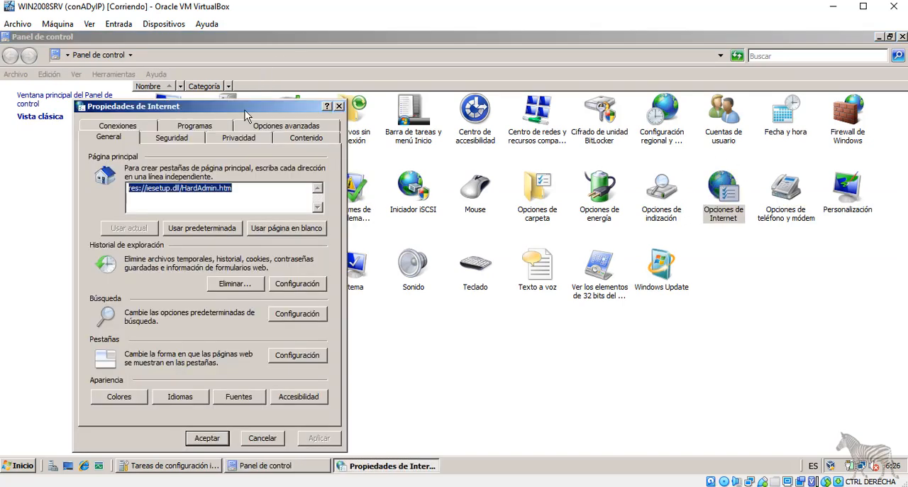
drag(245, 110, 527, 65)
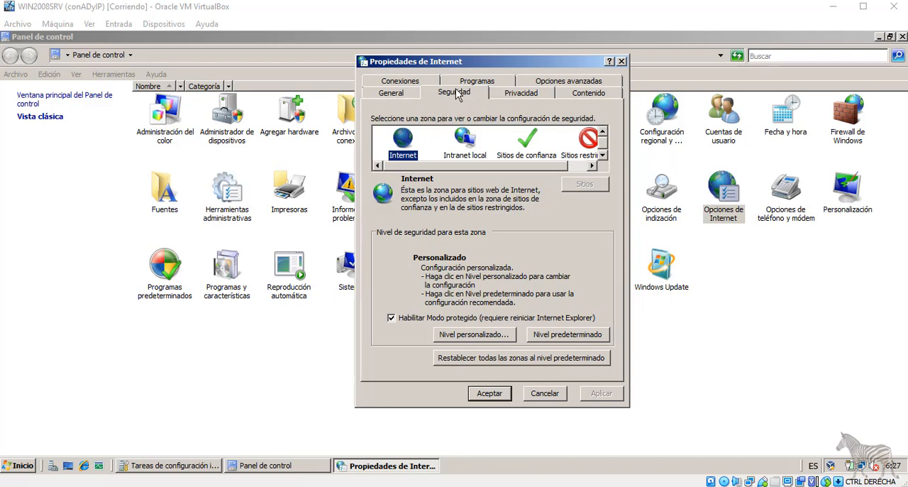
click(487, 341)
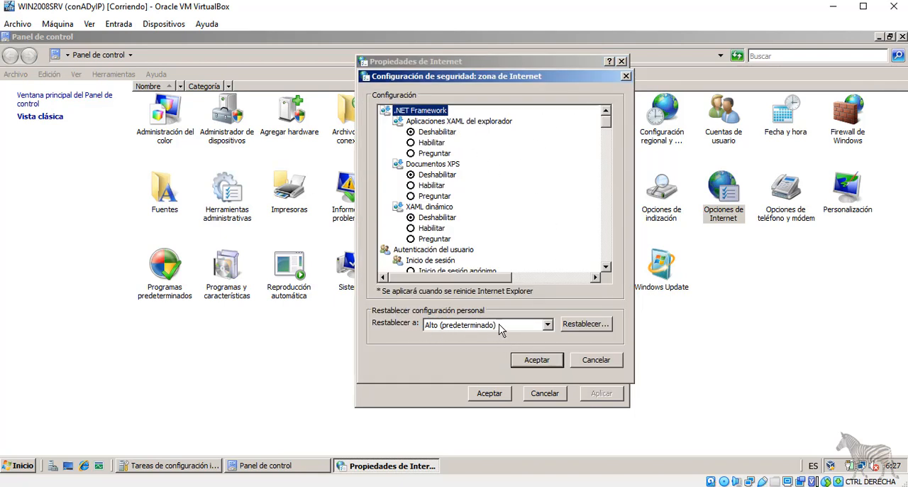
click(498, 323)
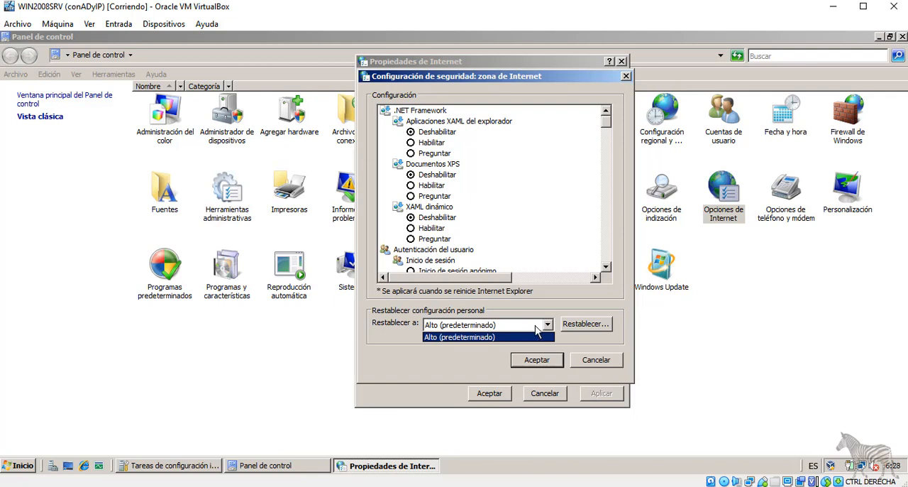
click(594, 362)
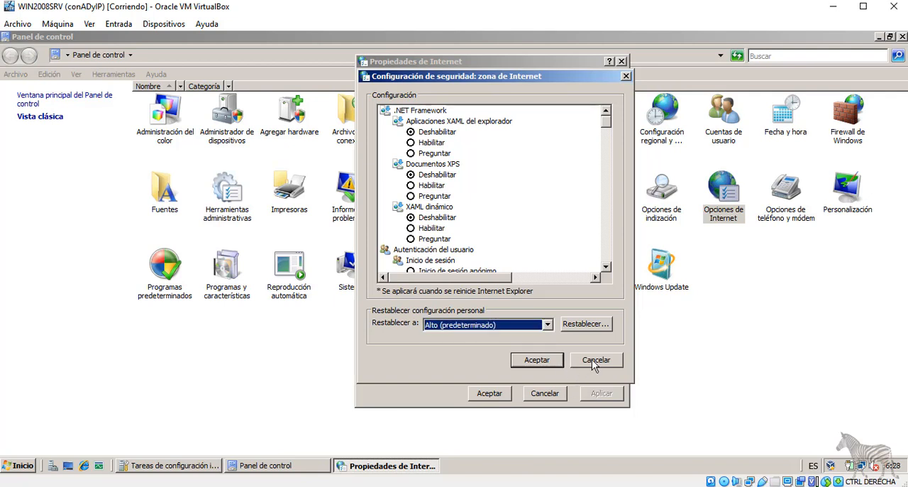
click(595, 362)
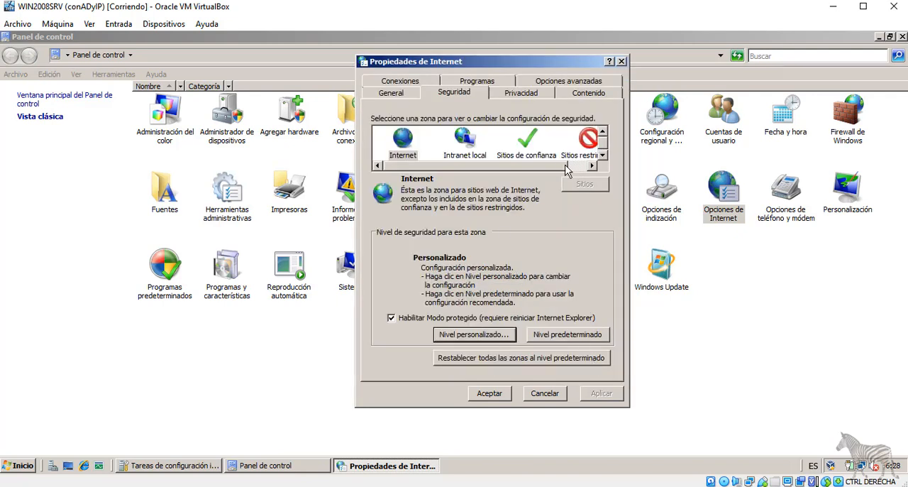
Set the Intranet local zone's security level to Medio and view the Sitios de confianza and Sitios restringidos zones.
click(409, 145)
click(474, 143)
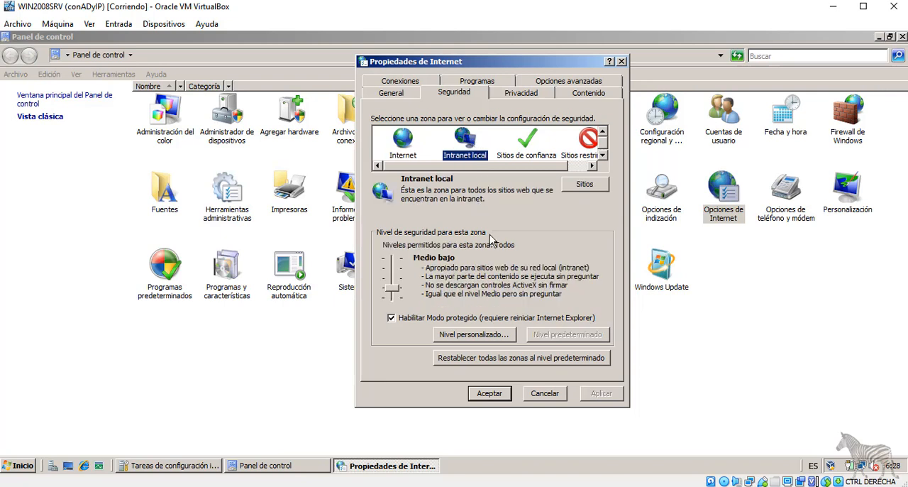
mouse_move(392, 288)
mouse_down()
mouse_move(391, 259)
mouse_move(394, 284)
mouse_up()
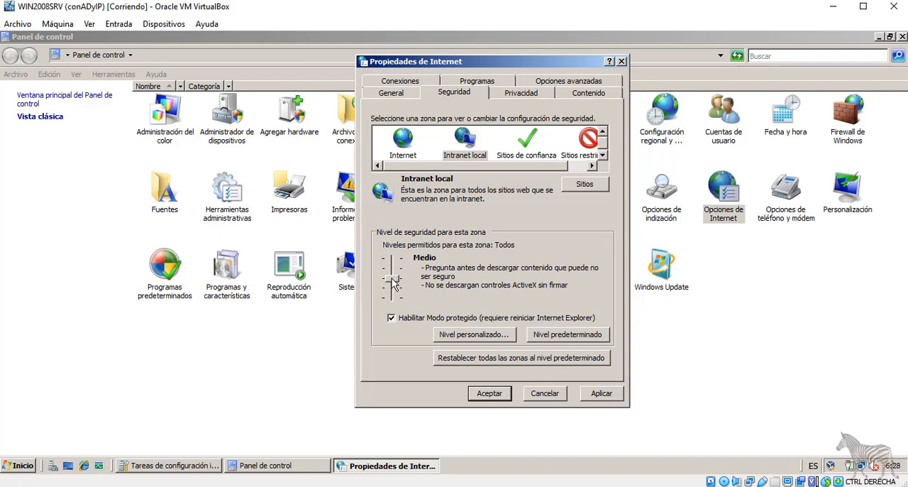
click(526, 149)
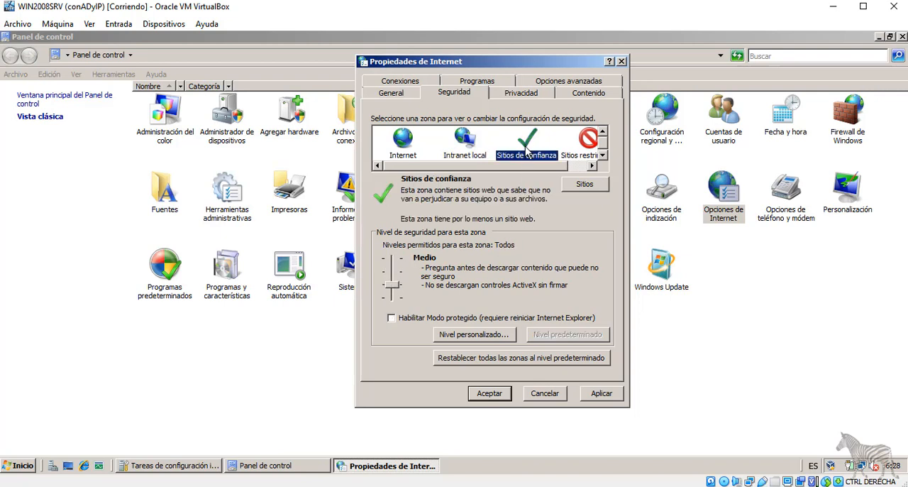
click(584, 138)
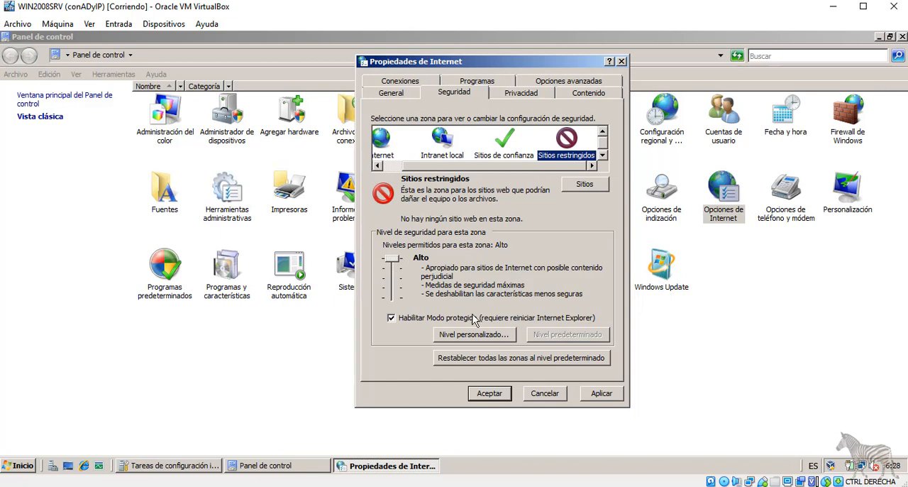
View the Internet privacy options and the pop-up blocker's settings, then close the blocker settings.
click(517, 94)
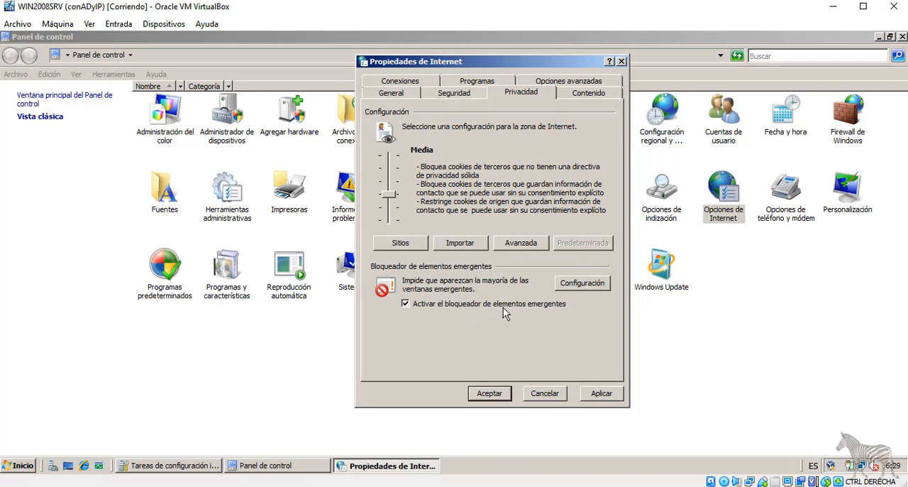
click(597, 283)
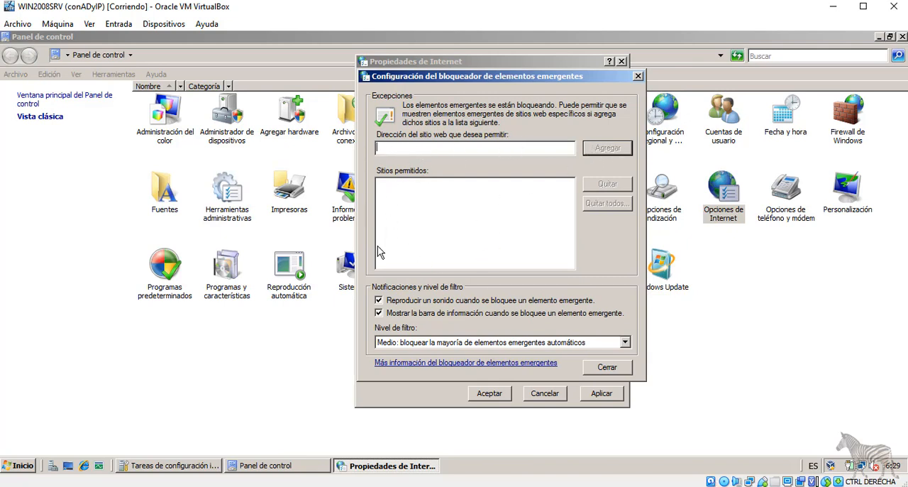
click(638, 76)
Open the Asesor de contenido, examine rating categories from Desnudez to Representación de apuestas, and view the approved sites options.
click(588, 93)
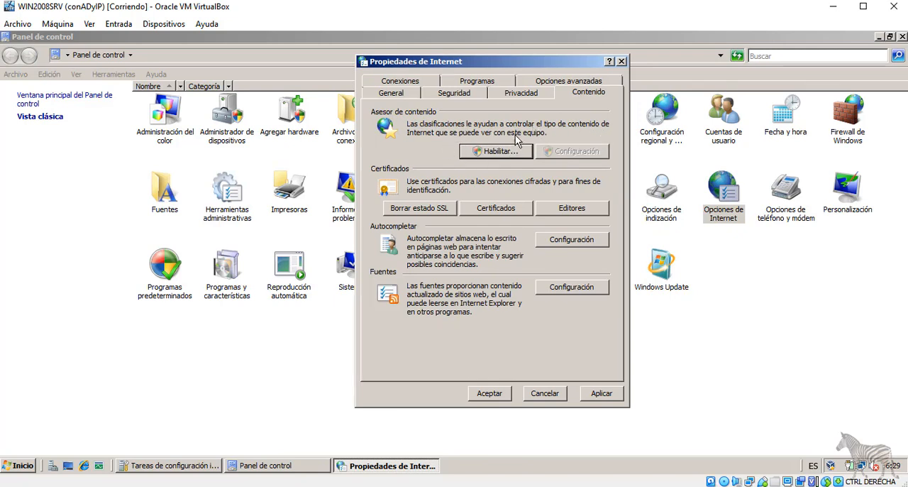
click(500, 154)
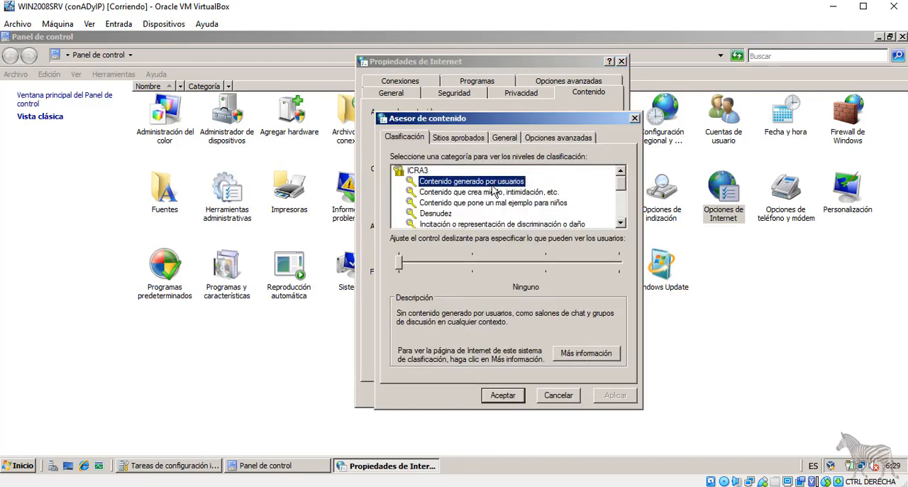
scroll(495, 205, down, 1)
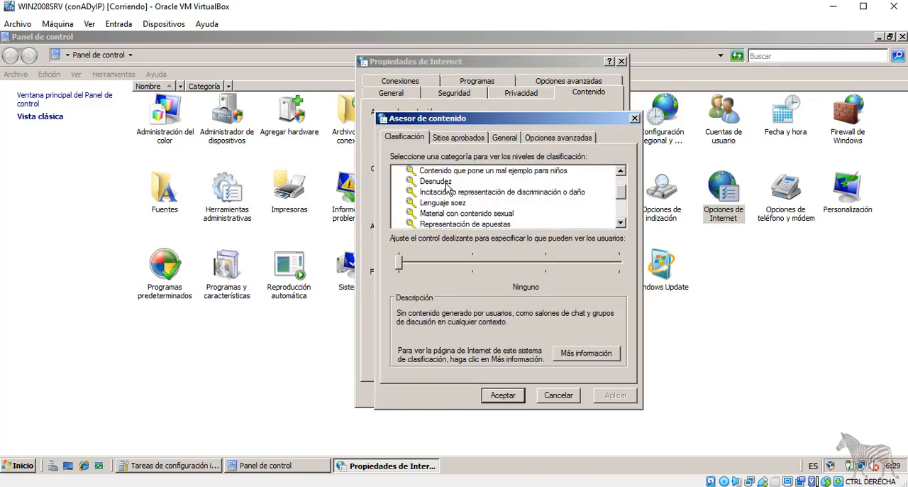
click(447, 183)
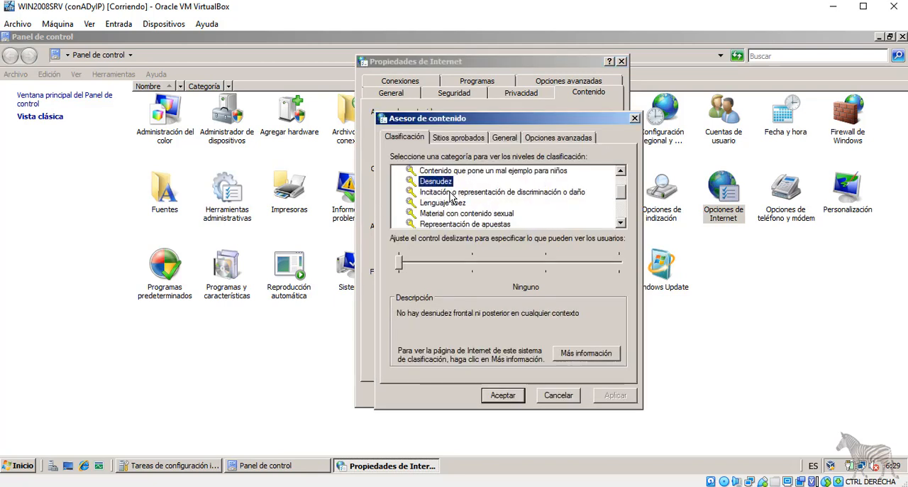
click(448, 193)
click(447, 203)
click(447, 213)
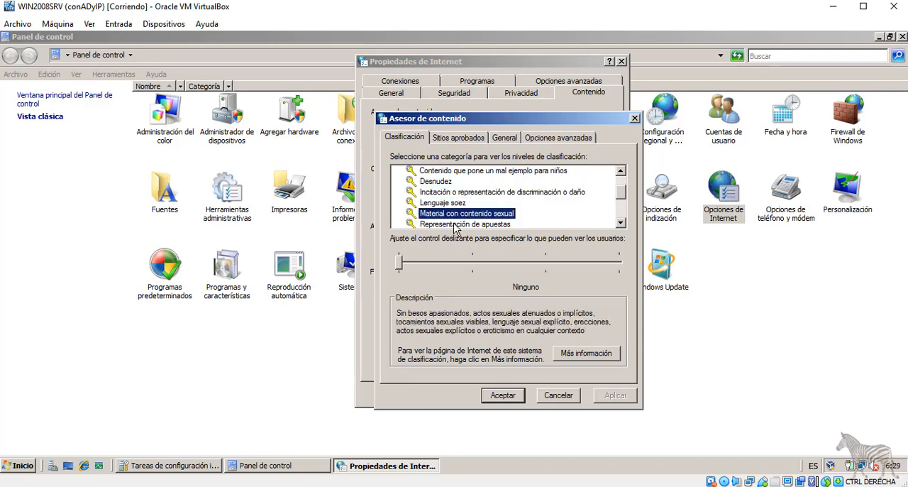
click(456, 224)
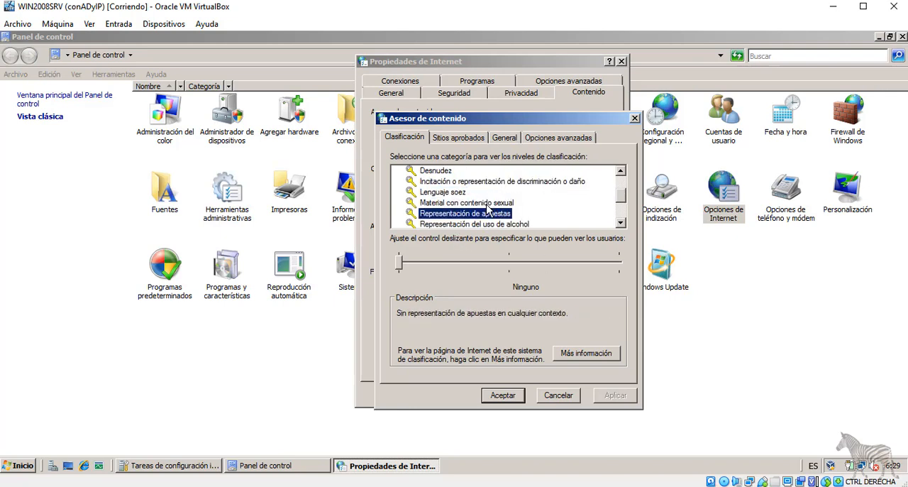
click(462, 138)
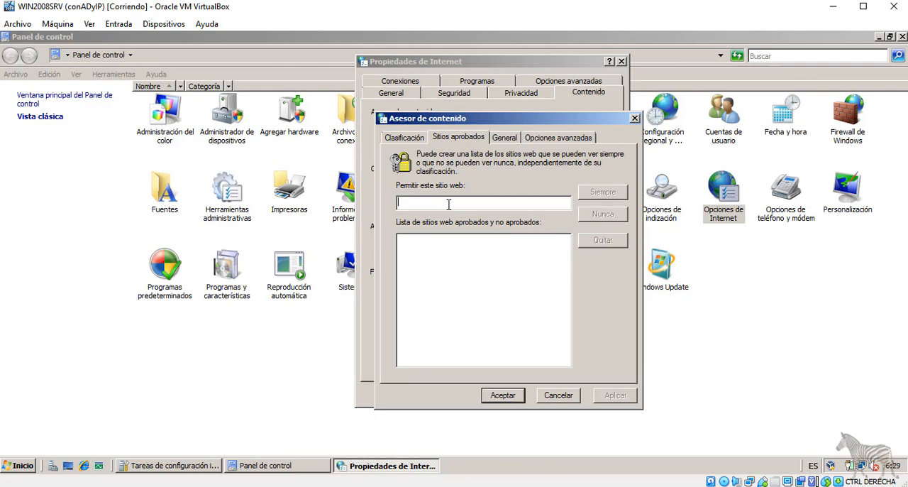
Close the Asesor de contenido and view the Personal, Otras personas and Entidades de certificación intermedias certificate lists.
click(505, 137)
key(Escape)
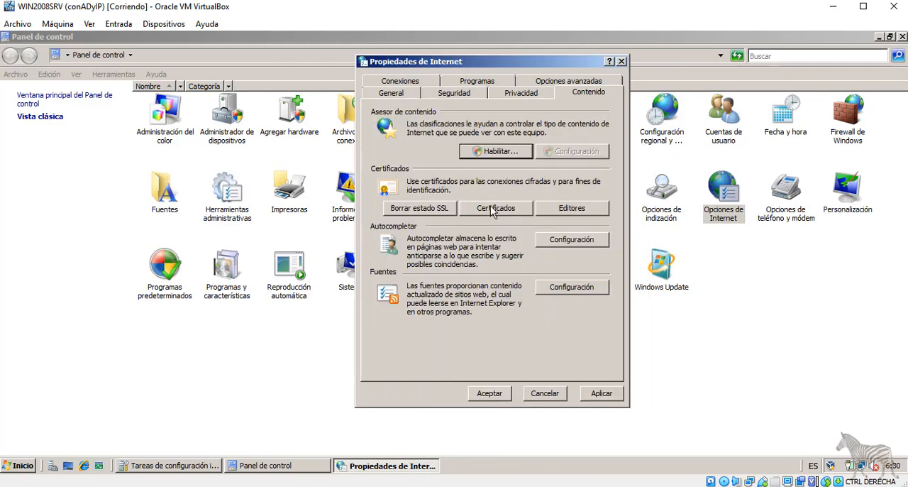
click(497, 215)
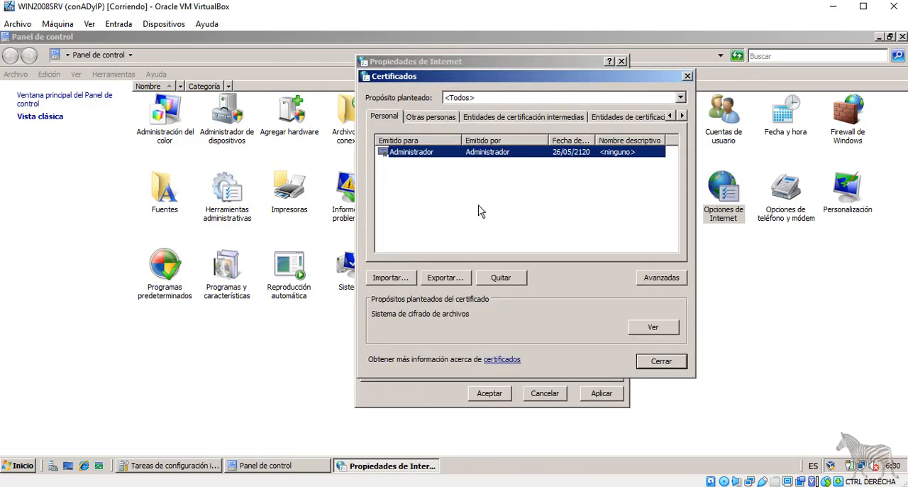
click(389, 119)
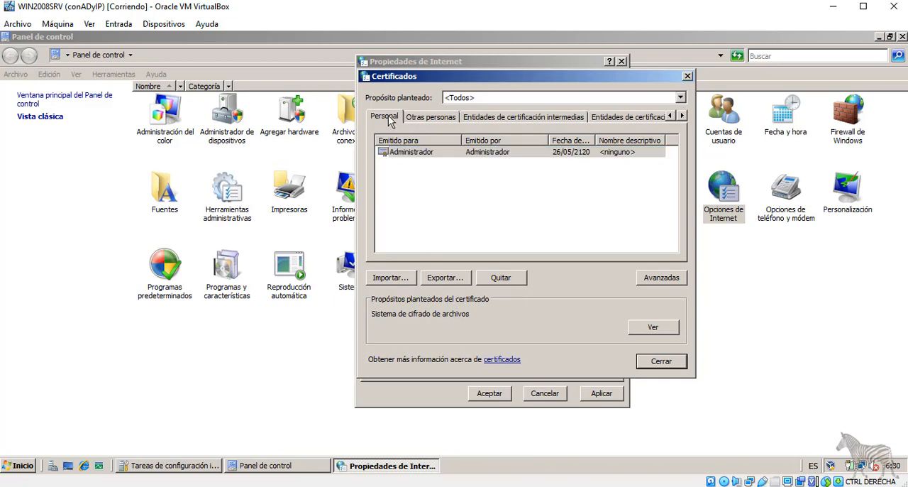
click(432, 118)
click(503, 121)
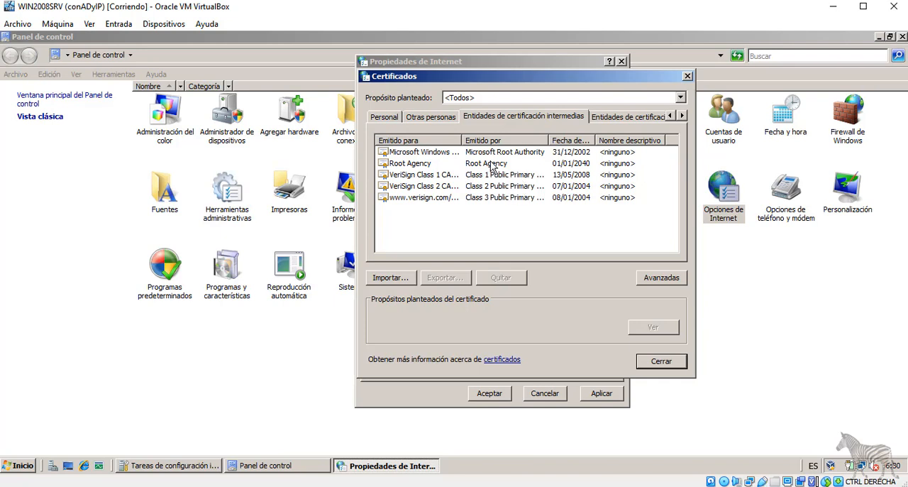
click(409, 198)
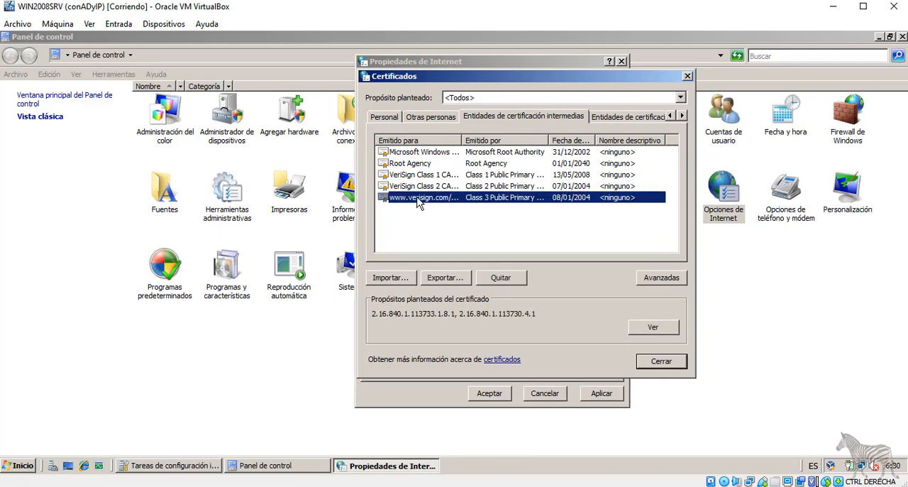
double_click(417, 199)
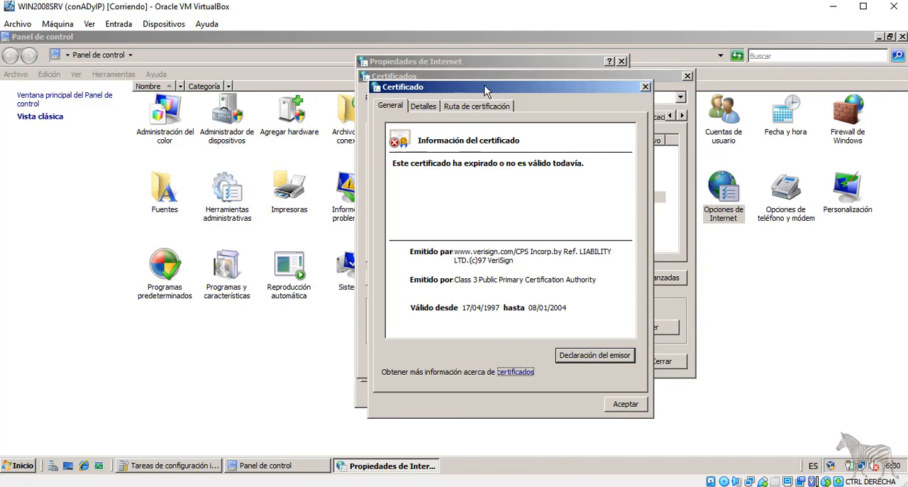
drag(485, 90, 549, 89)
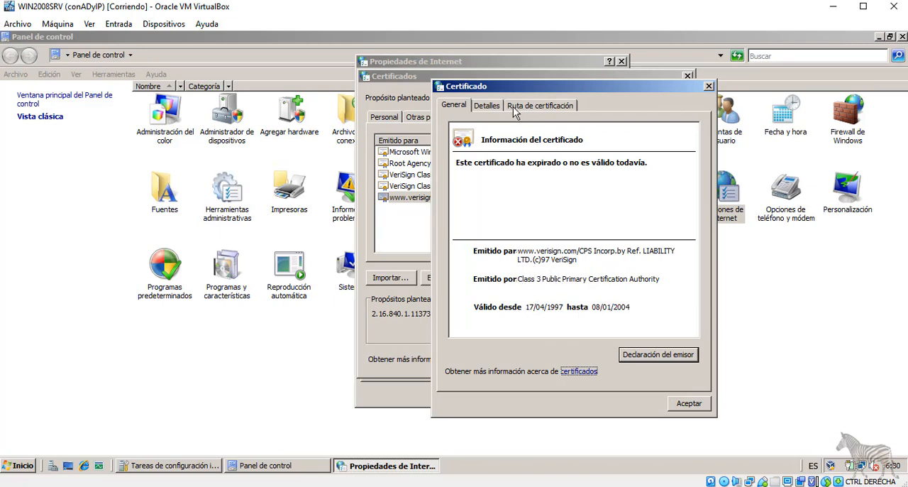
click(490, 108)
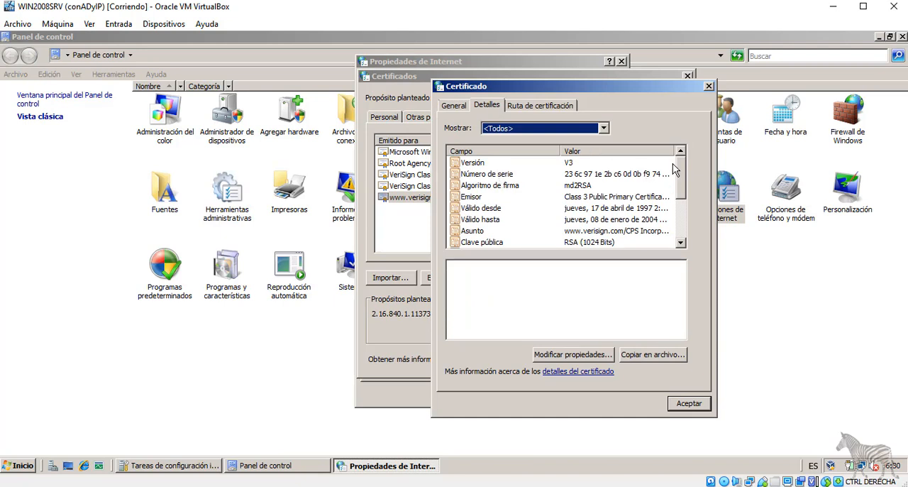
drag(681, 165, 681, 217)
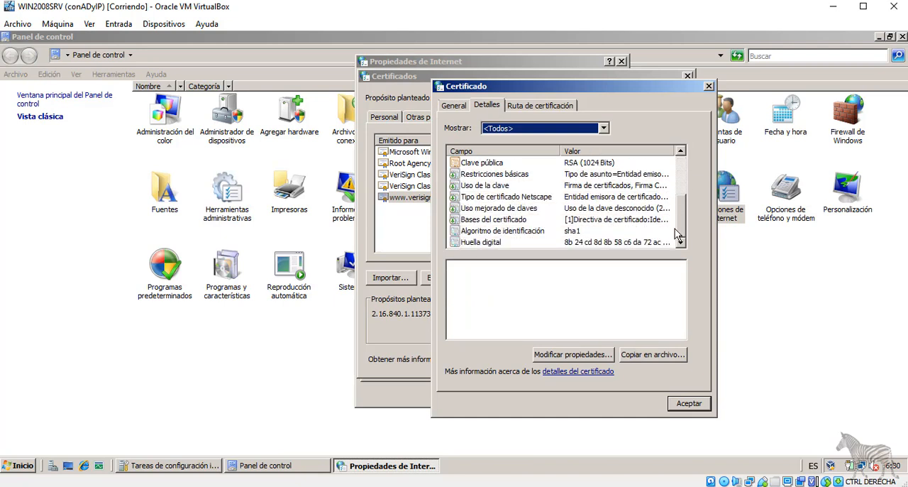
click(683, 183)
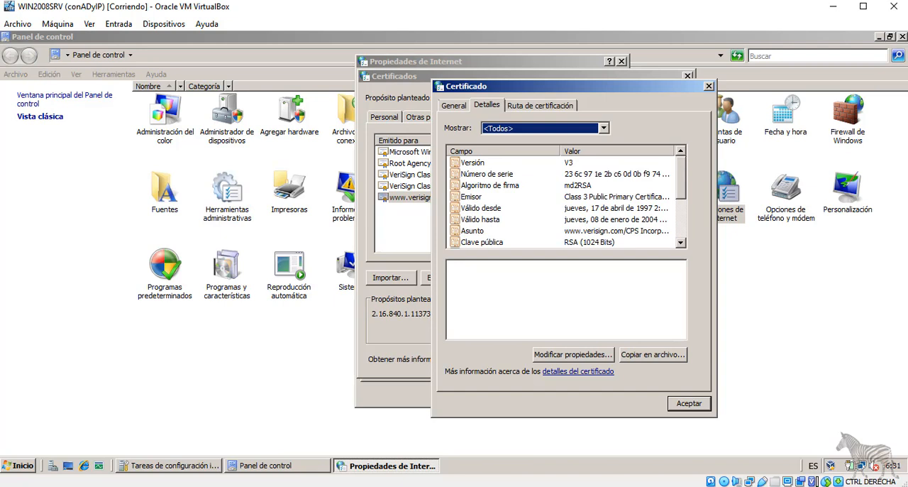
Examine the certificate's detail fields, including Versión, Número de serie, Algoritmo de firma, Válido hasta, Clave pública and Huella digital.
click(468, 166)
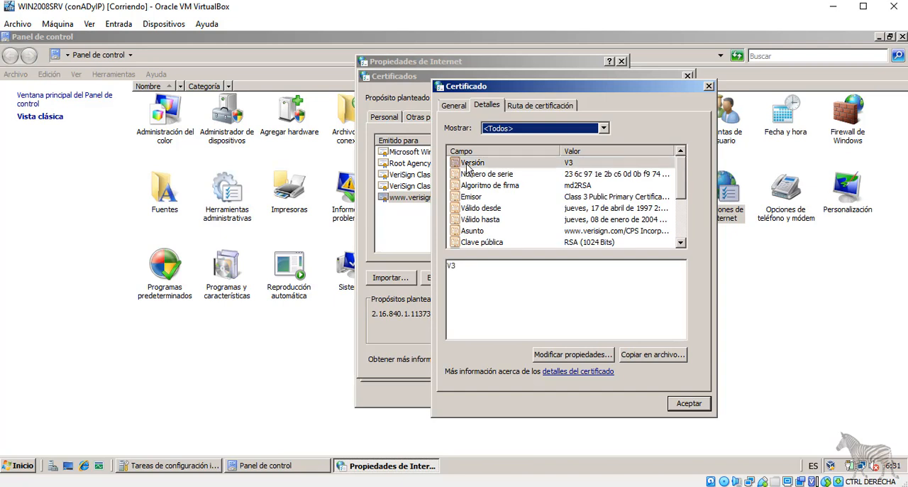
click(502, 174)
click(515, 186)
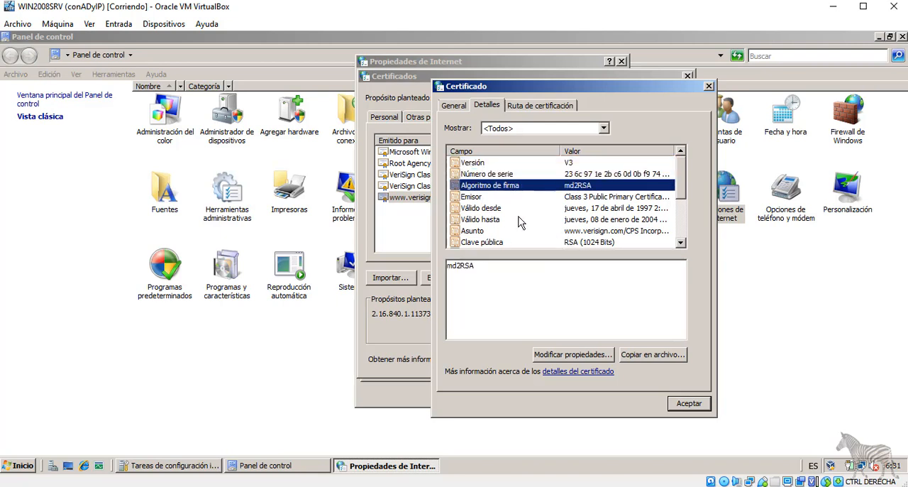
scroll(512, 214, down, 1)
click(488, 174)
click(489, 185)
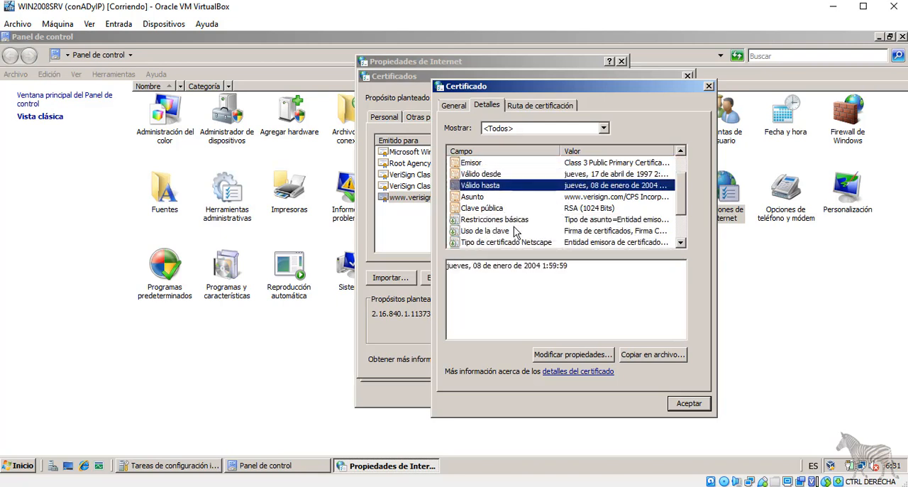
click(481, 207)
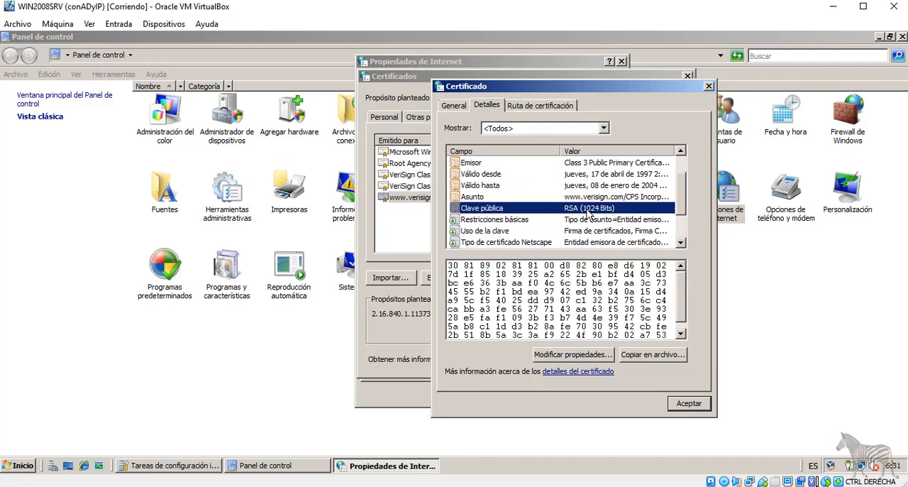
scroll(526, 205, down, 2)
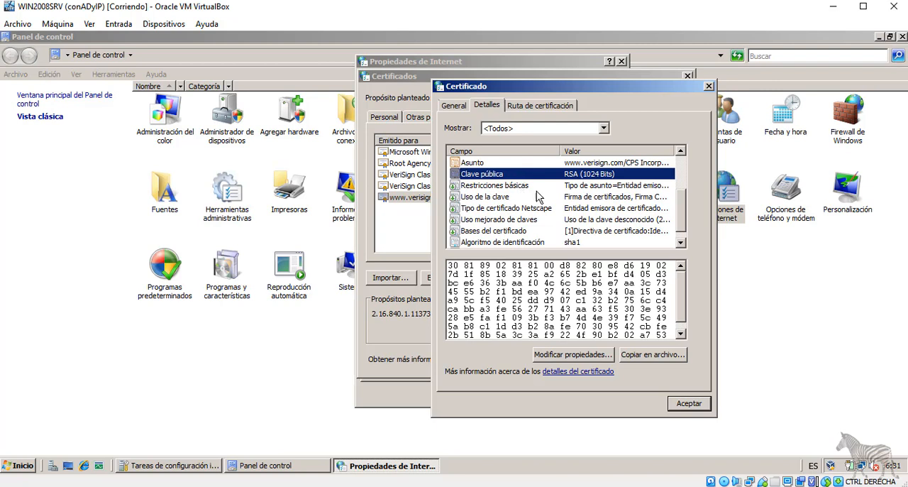
click(488, 243)
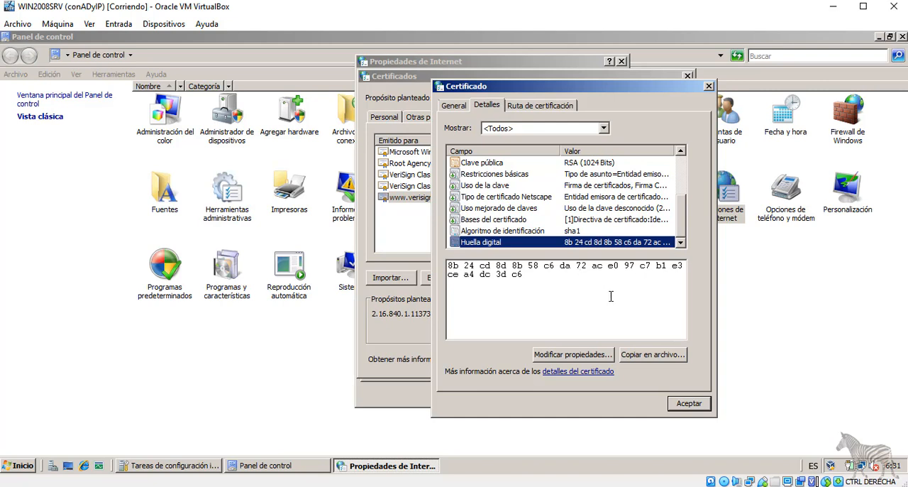
Compare the status of both certificates in the certification path, review the general information, and close the certificate windows.
click(552, 107)
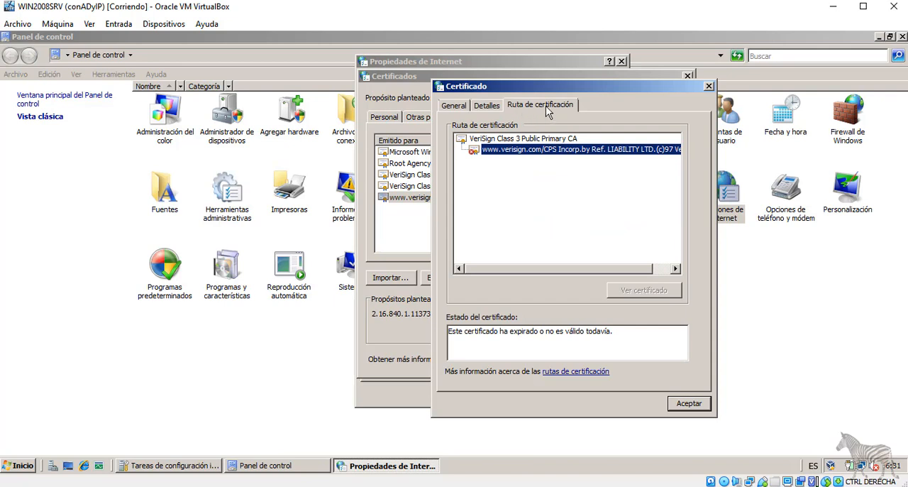
click(508, 152)
key(Up)
key(Down)
key(Up)
click(528, 150)
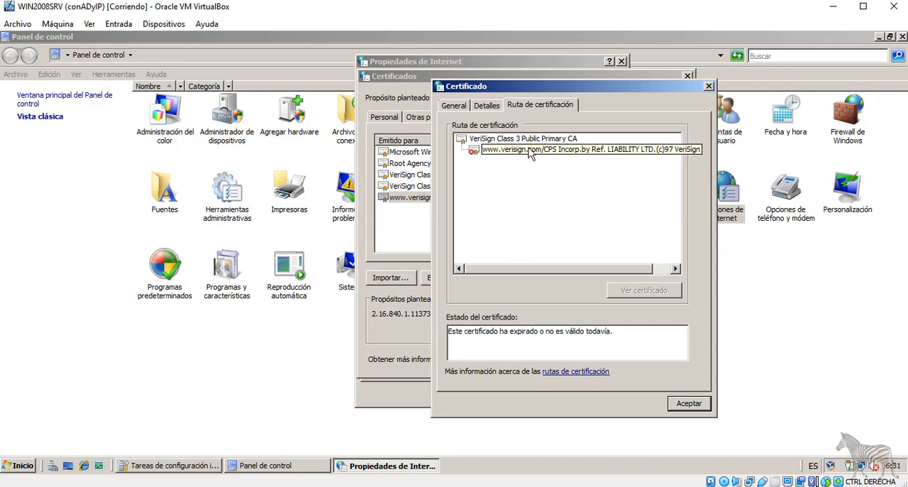
click(532, 140)
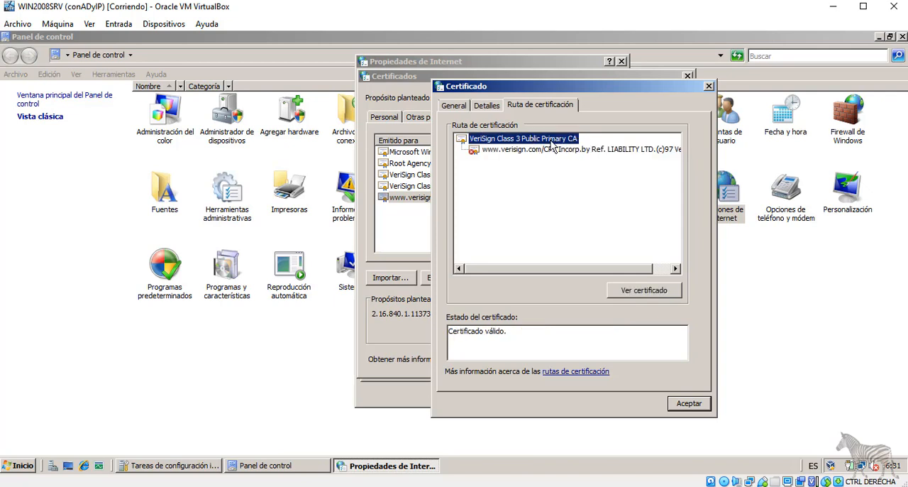
click(516, 150)
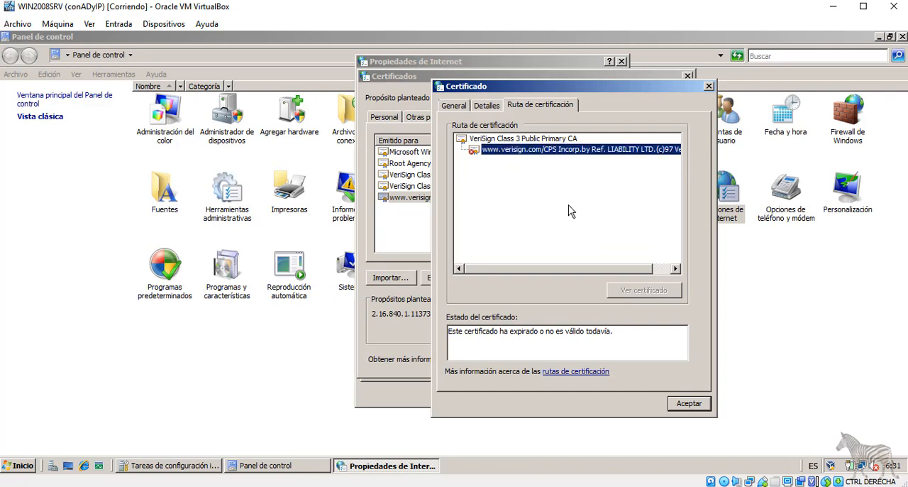
click(460, 108)
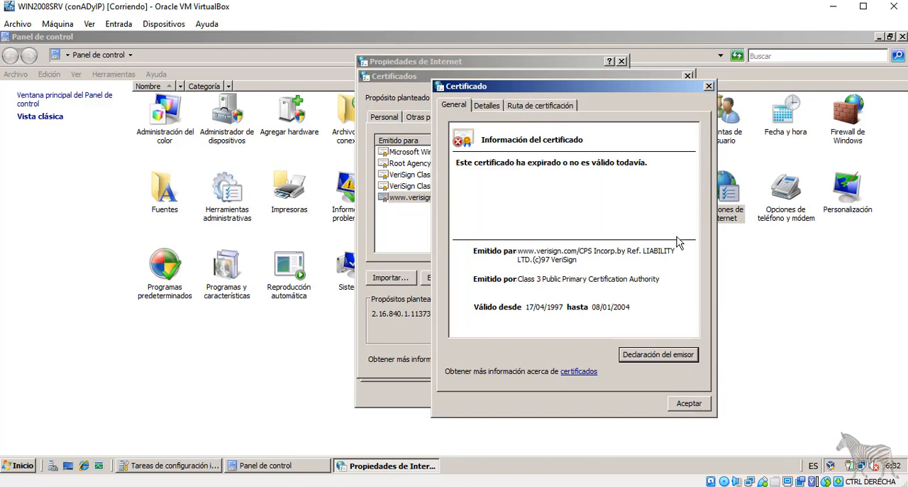
click(709, 86)
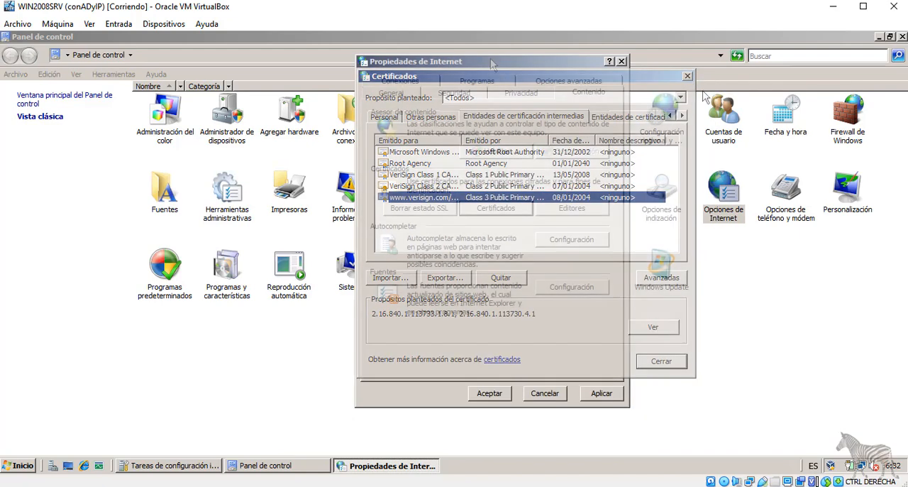
click(687, 76)
View the LAN proxy address and port settings, toggle the proxy server off and on again, and close the Internet properties.
click(413, 92)
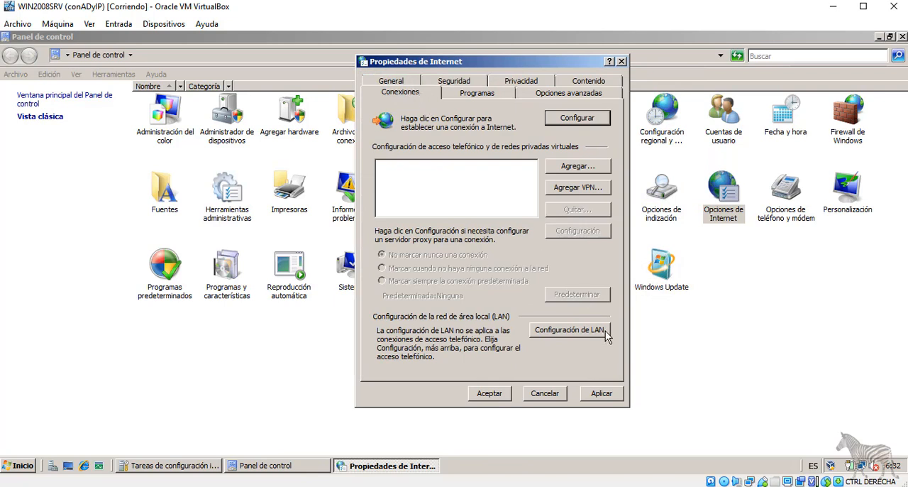
click(560, 331)
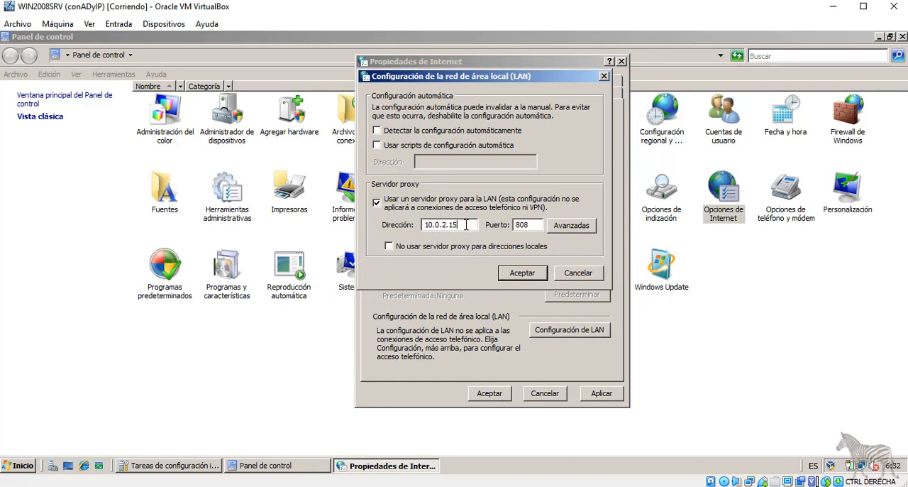
drag(466, 225, 418, 222)
drag(533, 225, 502, 225)
click(377, 203)
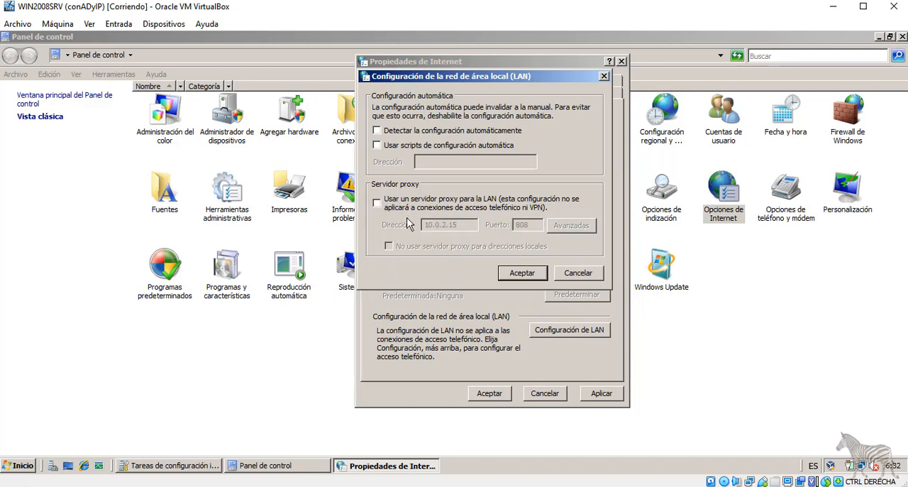
click(377, 203)
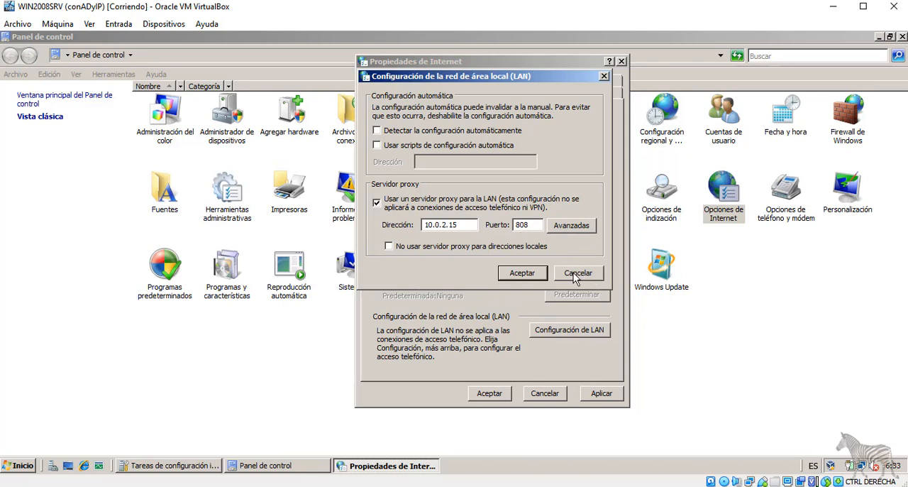
click(522, 273)
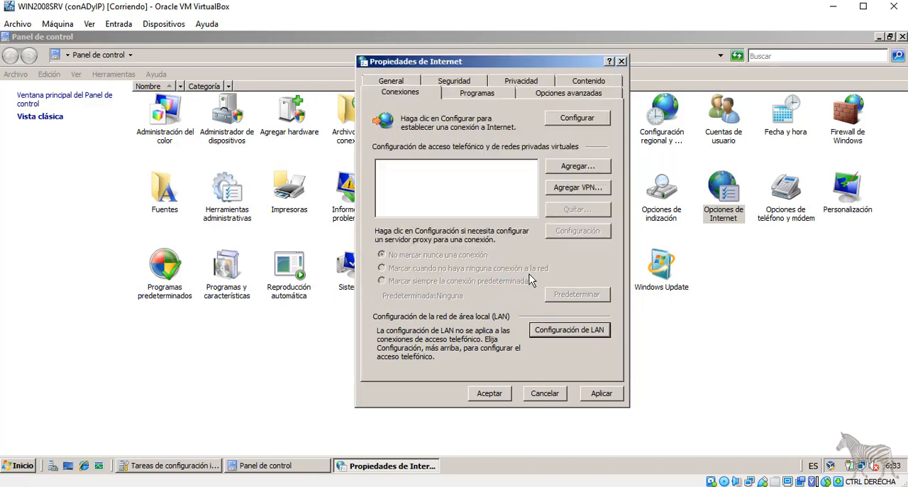
click(544, 392)
Reopen Opciones de Internet, review the advanced settings from Accesibilidad to Seguridad, and cancel without changes.
double_click(723, 205)
click(435, 102)
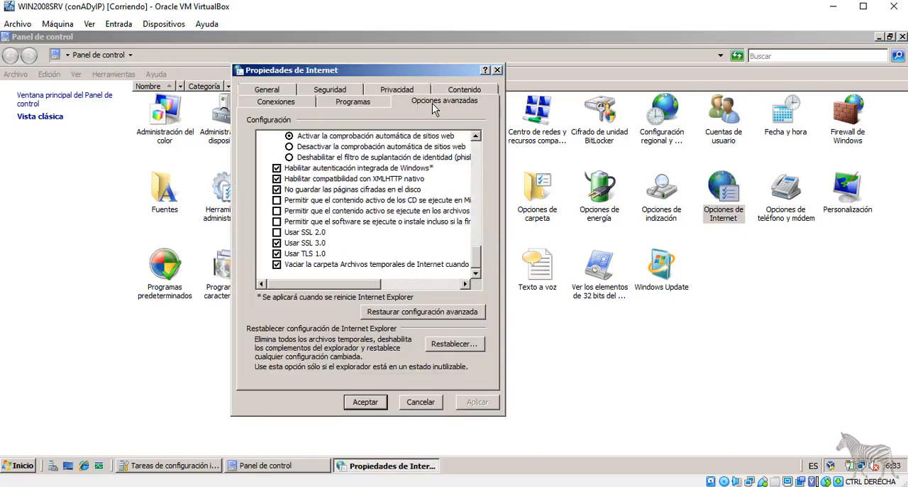
scroll(414, 199, up, 15)
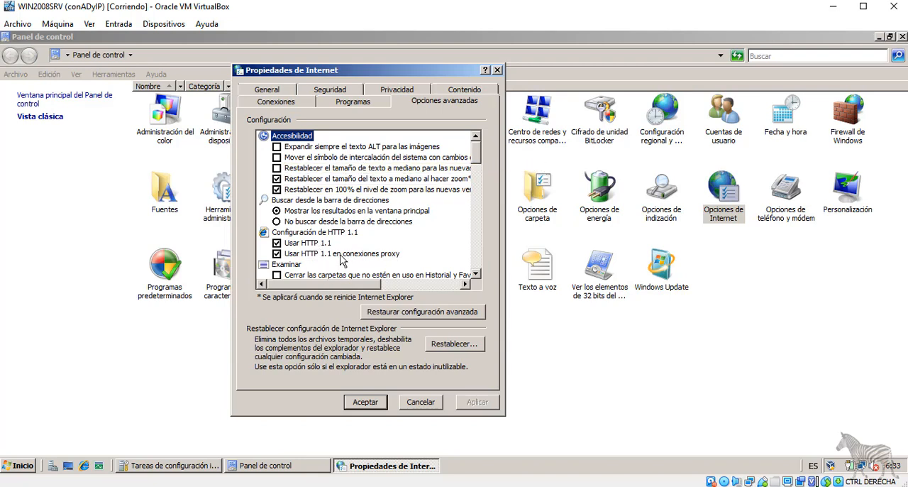
scroll(316, 231, down, 1)
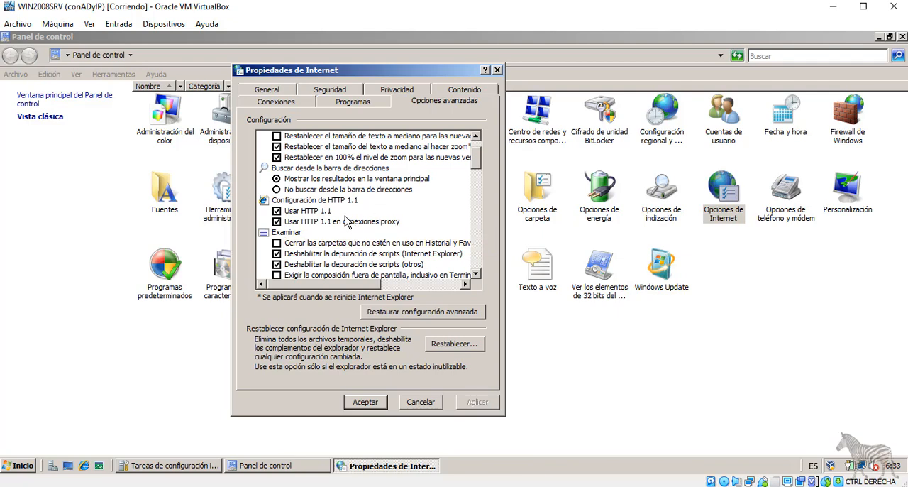
scroll(368, 215, down, 2)
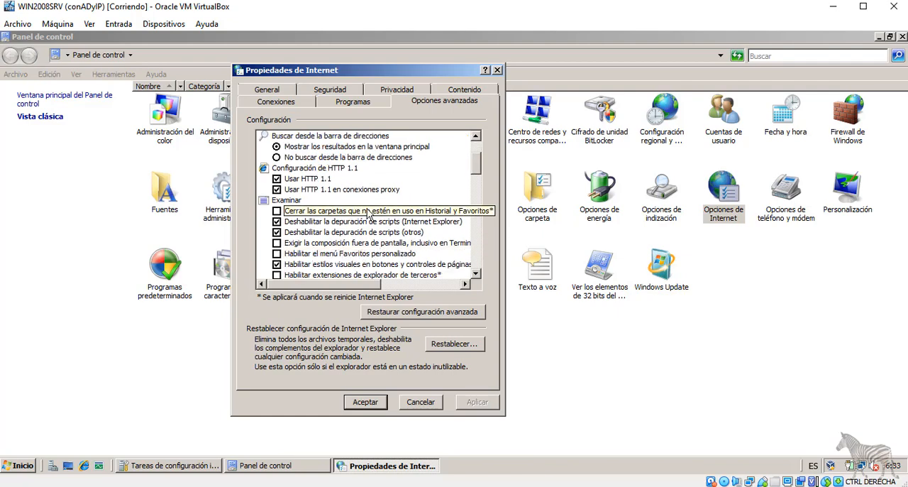
scroll(368, 215, down, 2)
scroll(369, 215, down, 3)
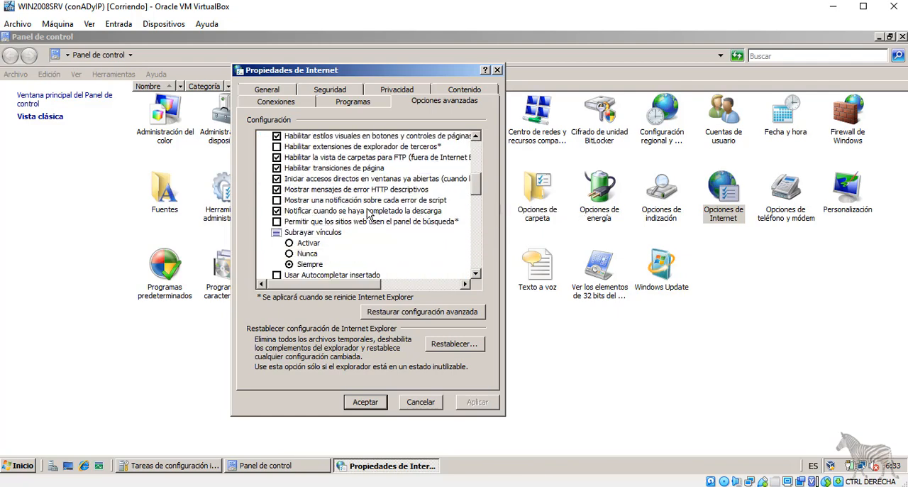
scroll(368, 215, up, 2)
scroll(366, 222, down, 2)
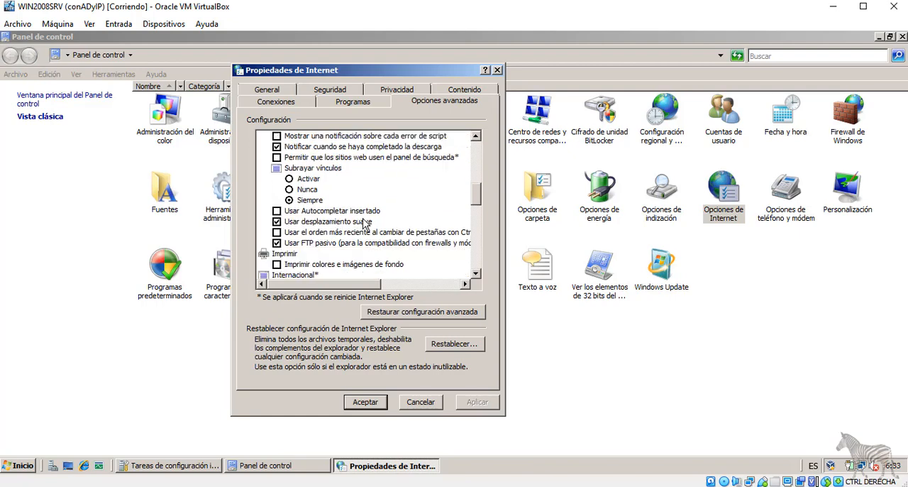
scroll(378, 201, down, 2)
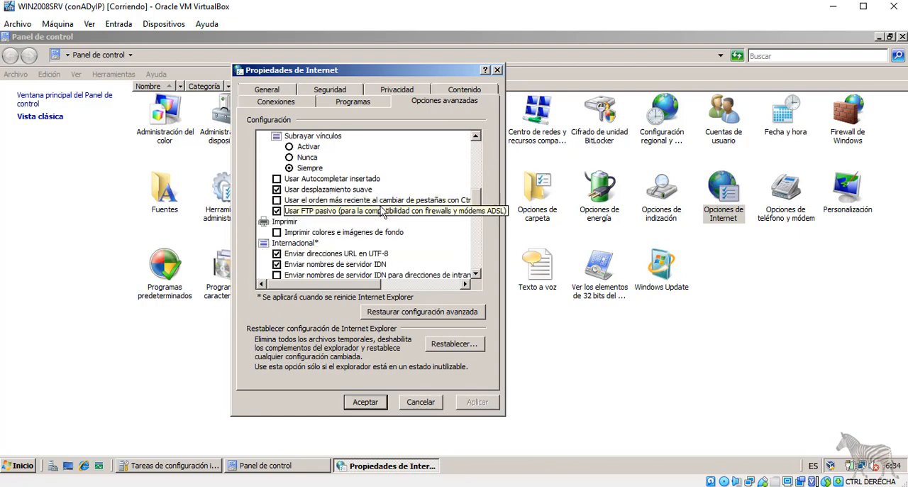
scroll(381, 211, down, 7)
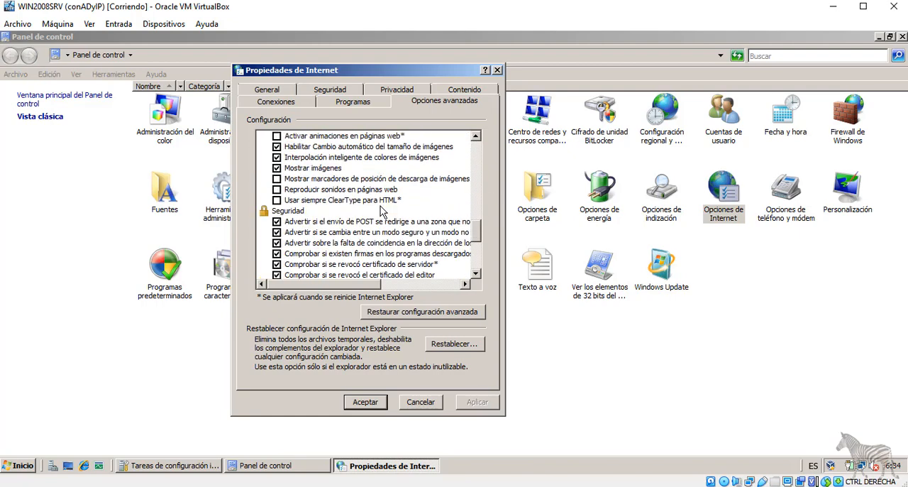
scroll(381, 211, down, 3)
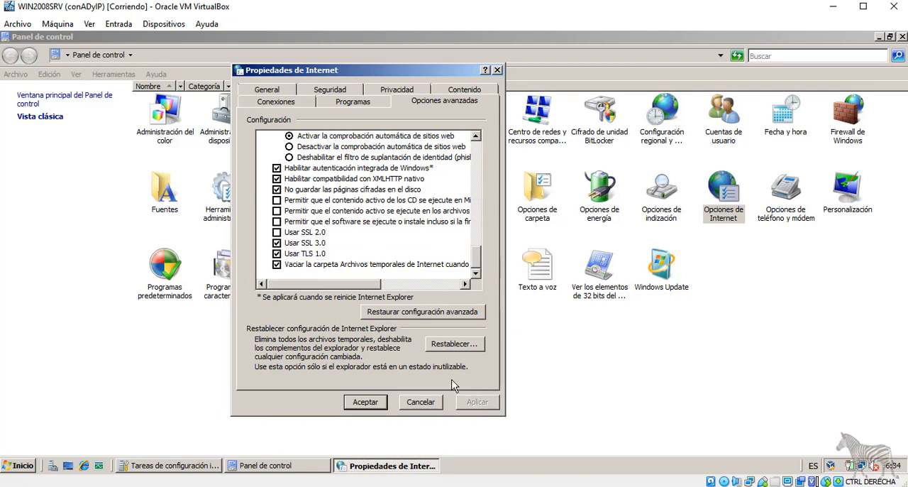
click(417, 403)
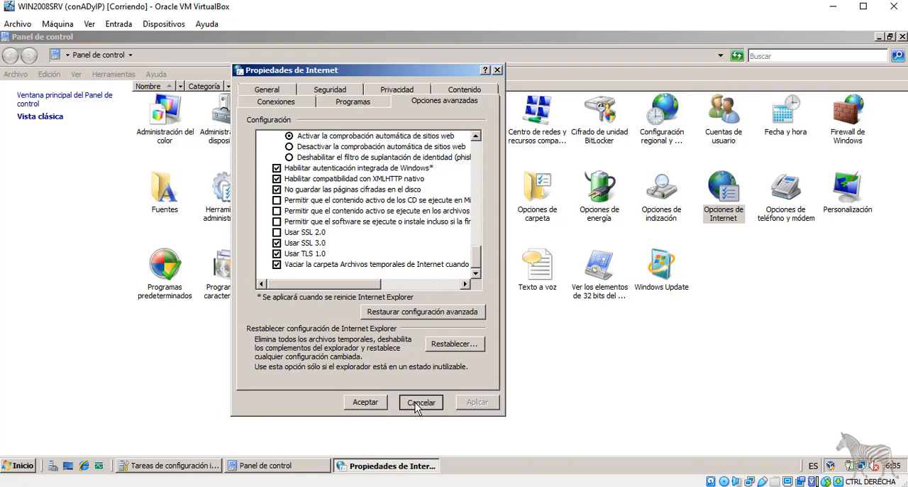